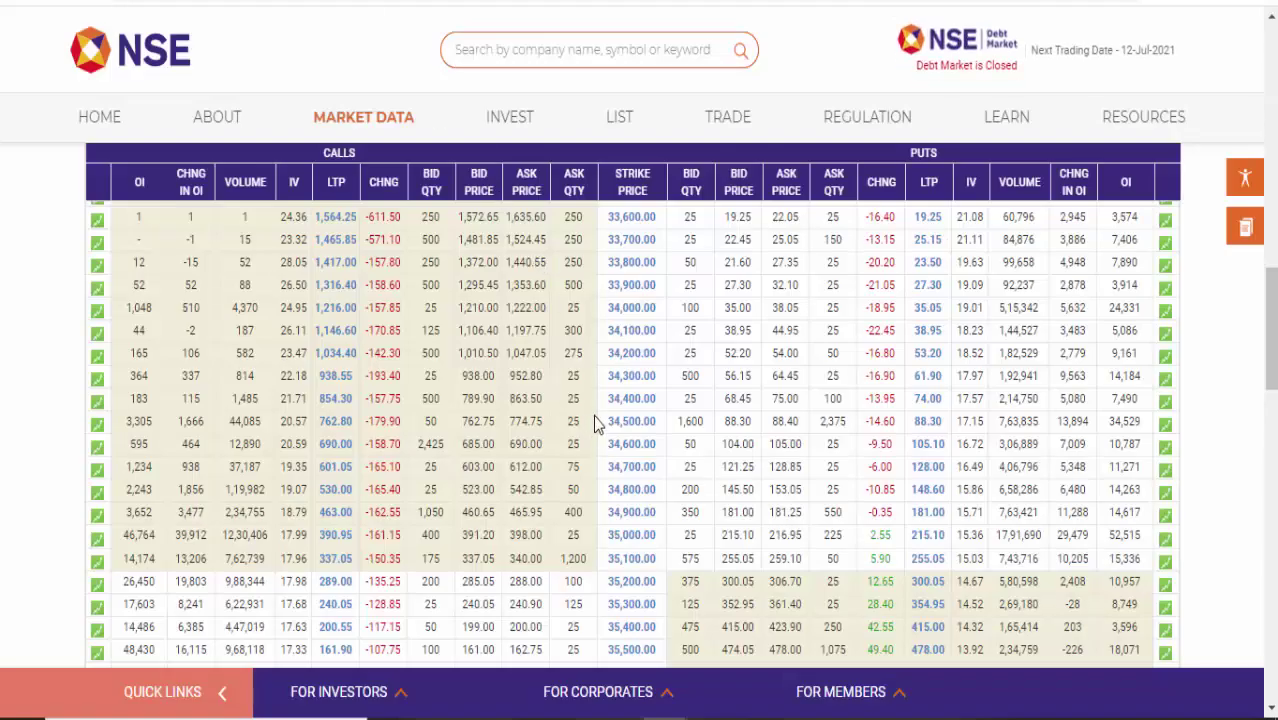
Review the Short Strangle legs (sell ATM-200 put, ATM+200 call) and glance at the NSE option chain.
scroll(1272, 345, down, 1)
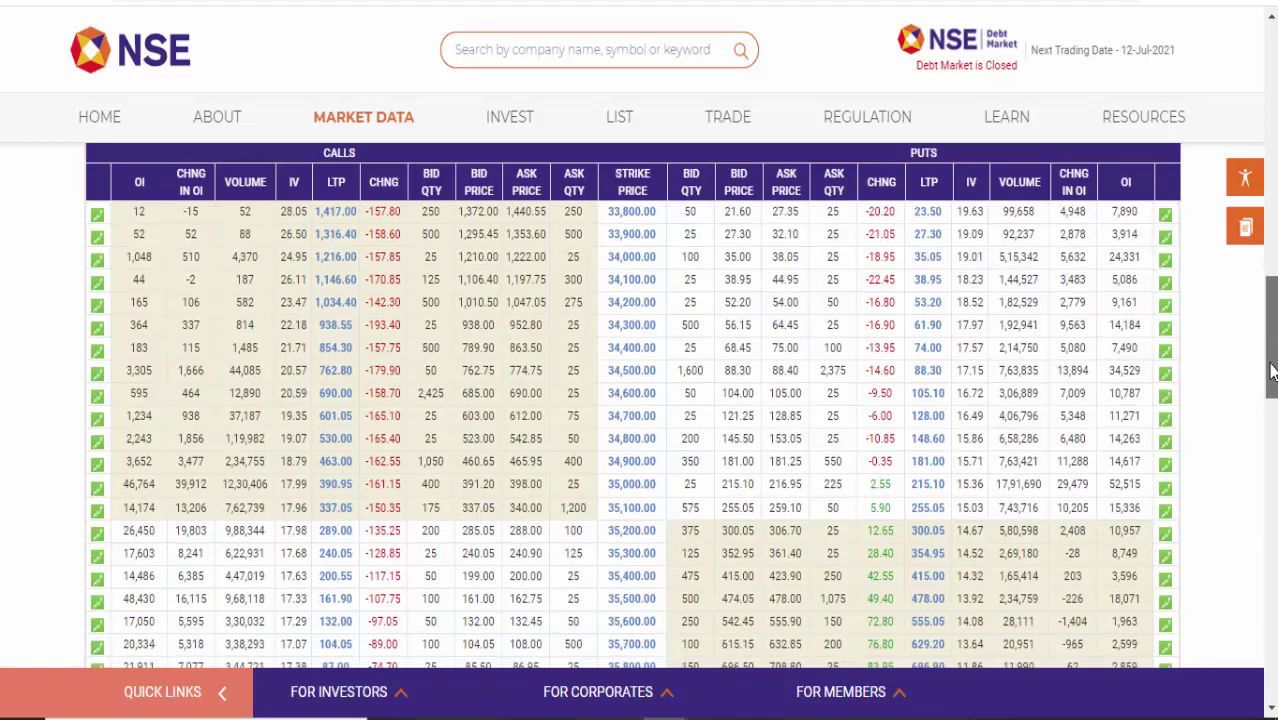
scroll(1272, 345, up, 2)
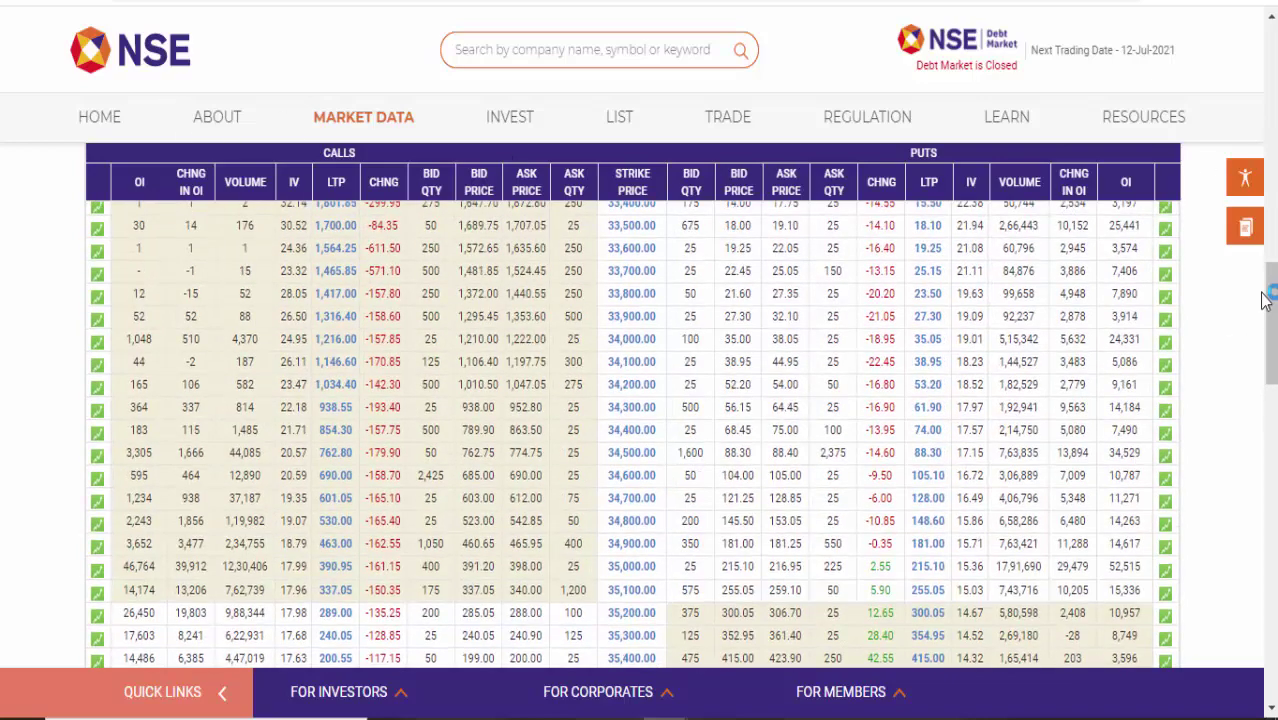
scroll(473, 373, down, 3)
scroll(473, 373, up, 1)
scroll(473, 373, up, 2)
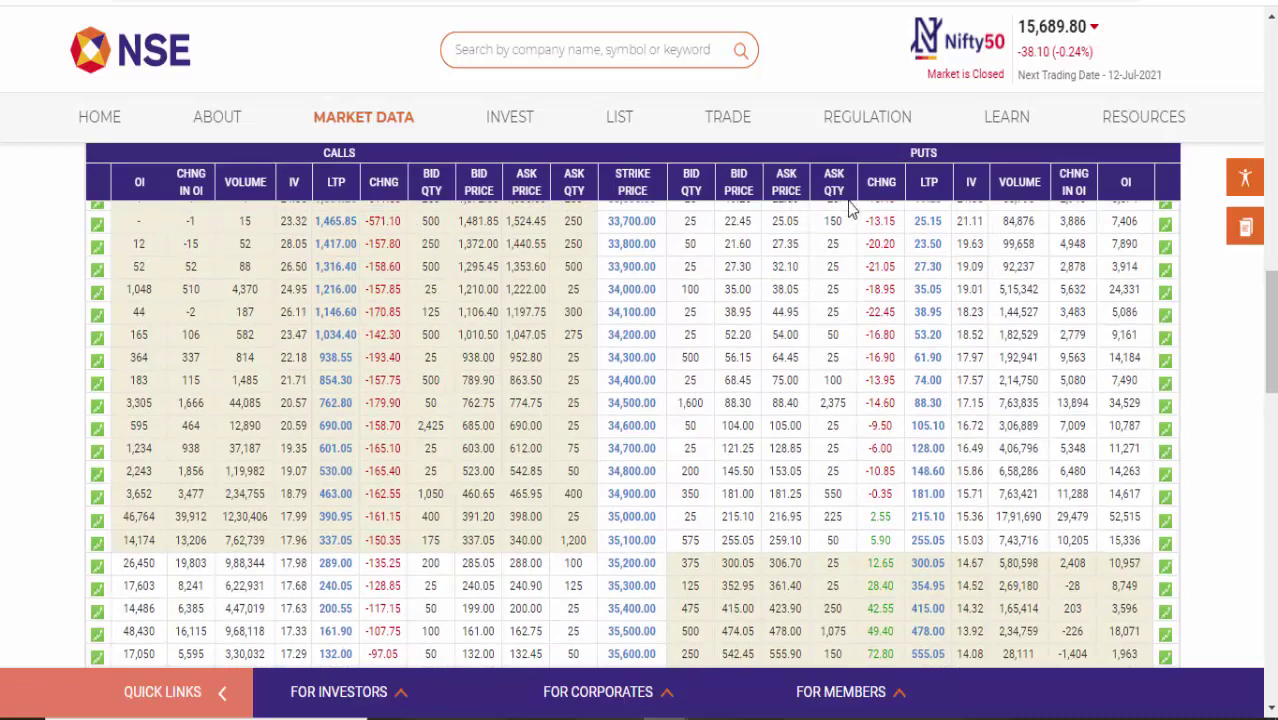
scroll(410, 280, up, 2)
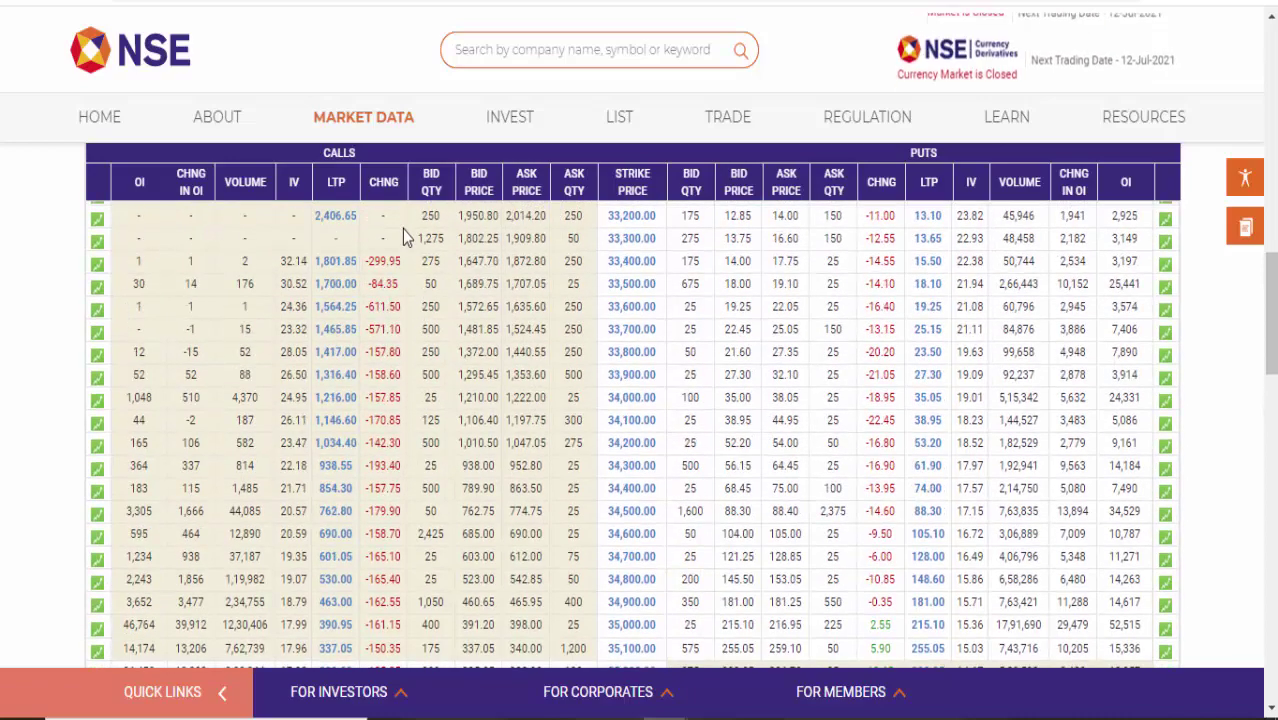
scroll(390, 230, down, 2)
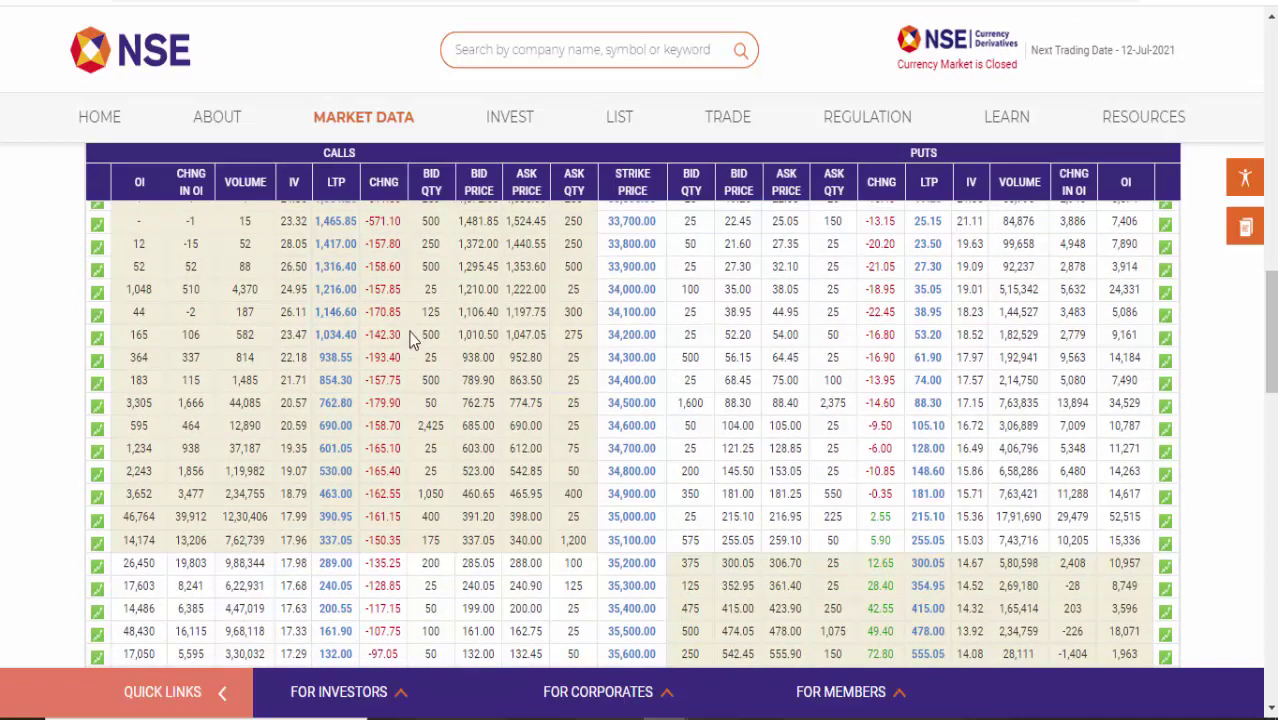
scroll(930, 345, down, 5)
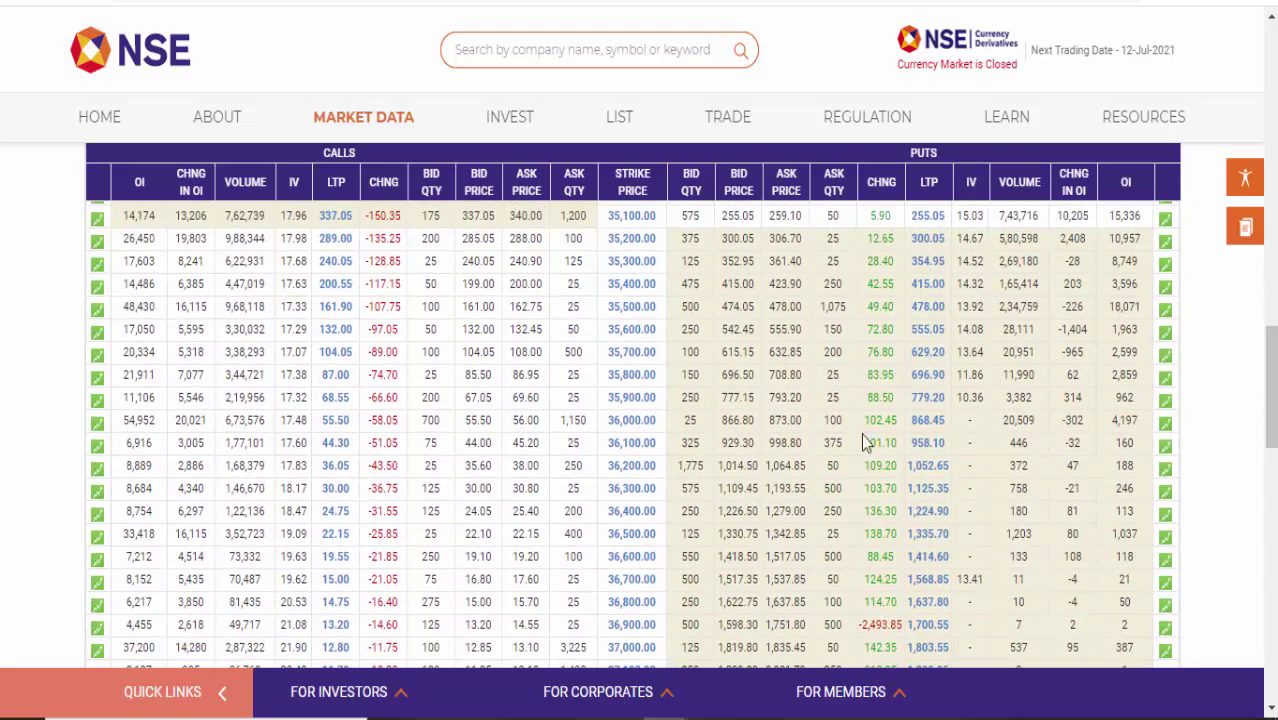
scroll(805, 300, up, 2)
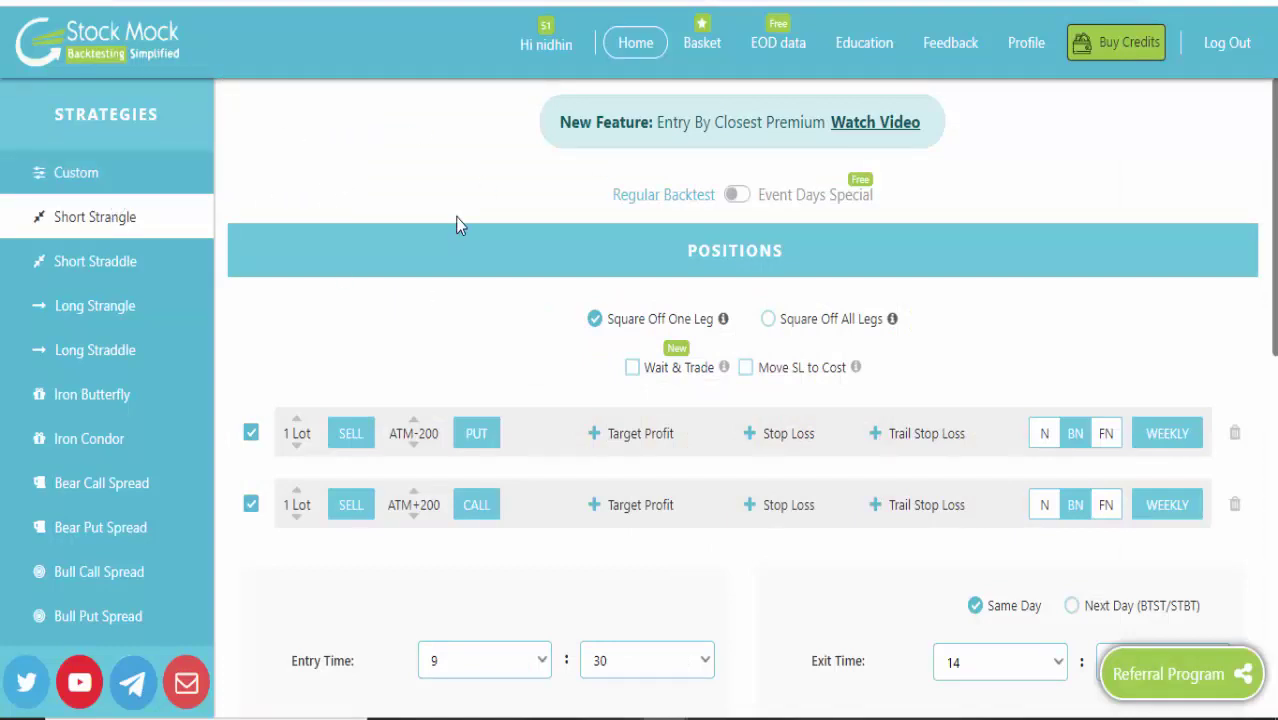
scroll(455, 216, down, 1)
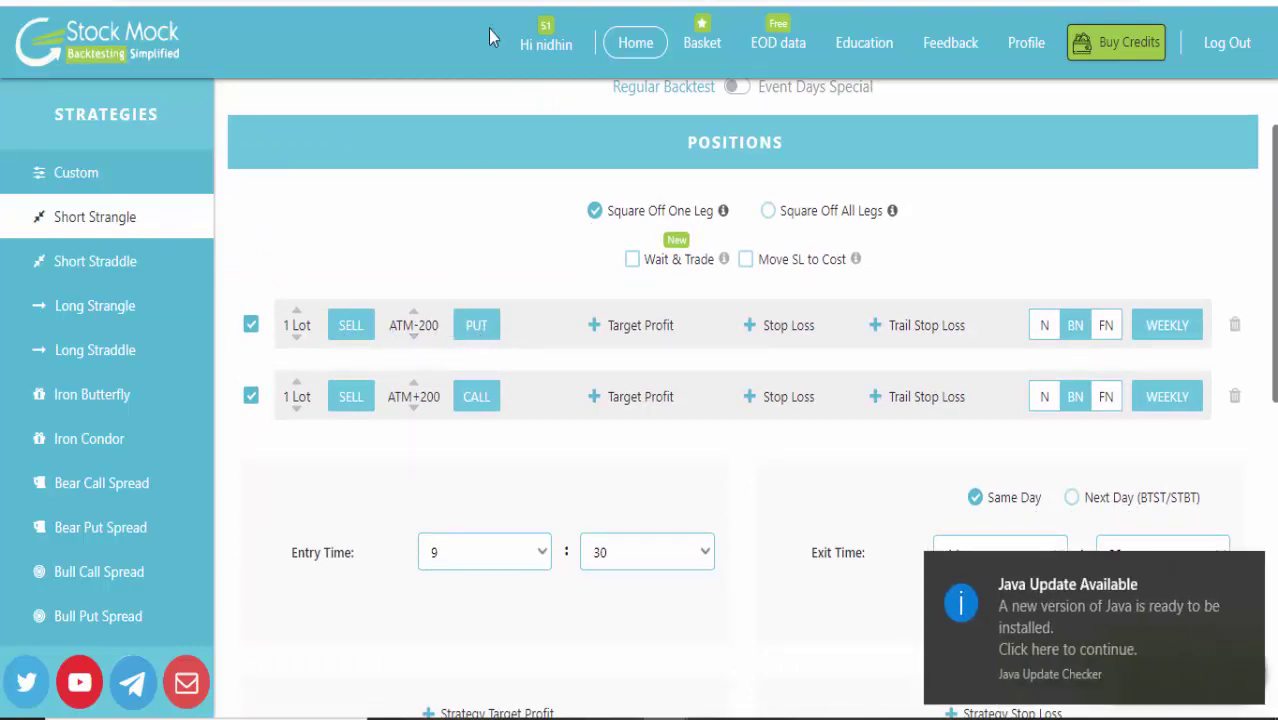
key(alt+Tab)
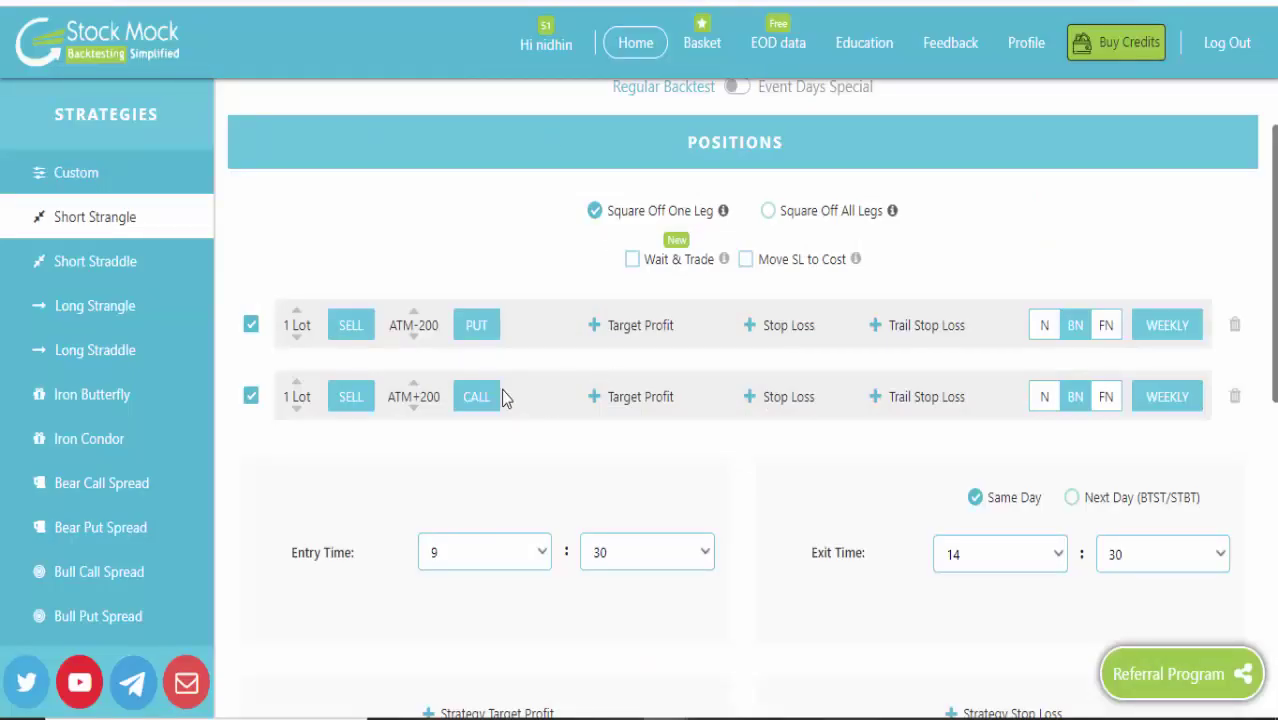
scroll(515, 425, down, 1)
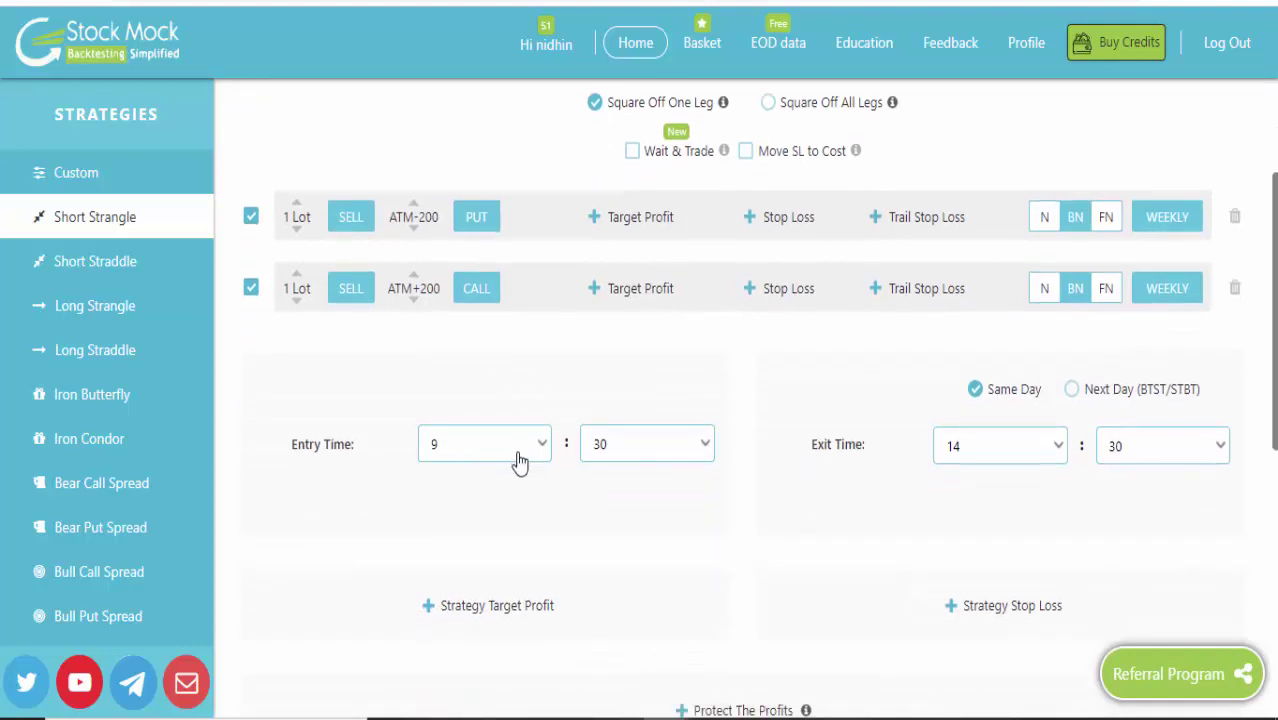
Keep the entry at 9:30 and change the exit time to 15:10.
click(673, 453)
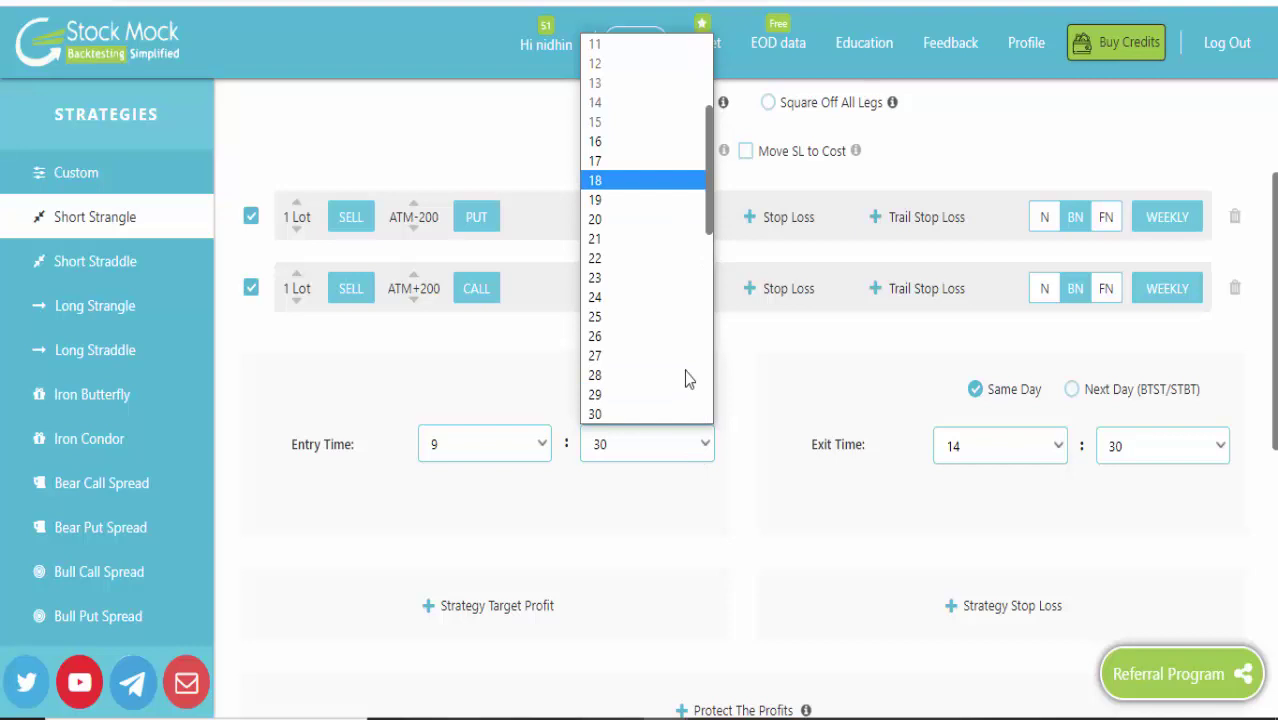
scroll(684, 370, down, 5)
click(753, 491)
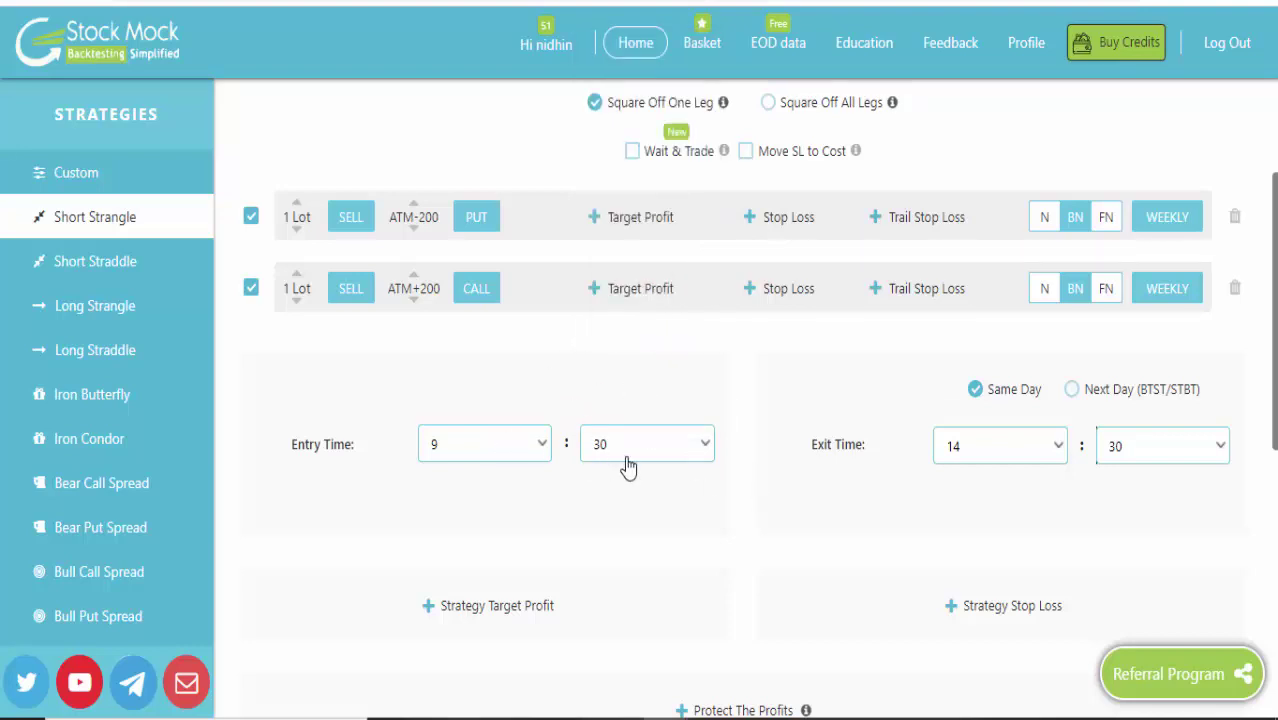
click(1019, 461)
click(995, 590)
click(1127, 458)
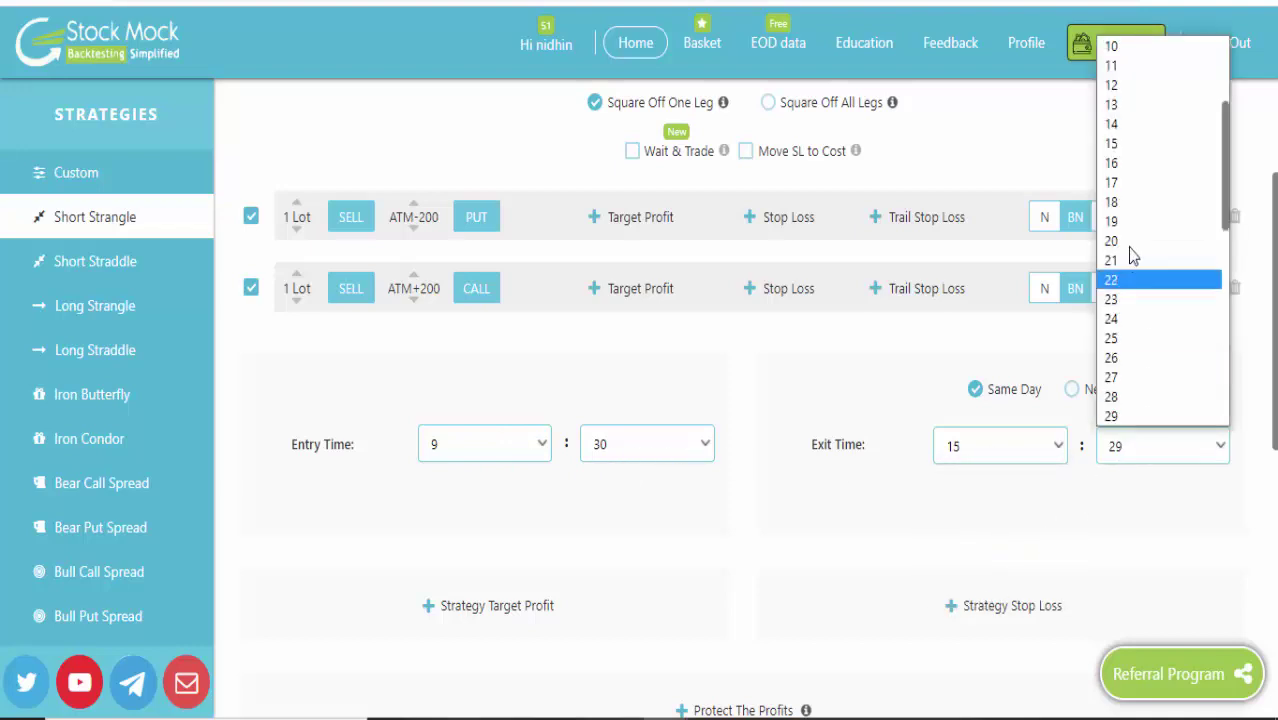
click(1115, 55)
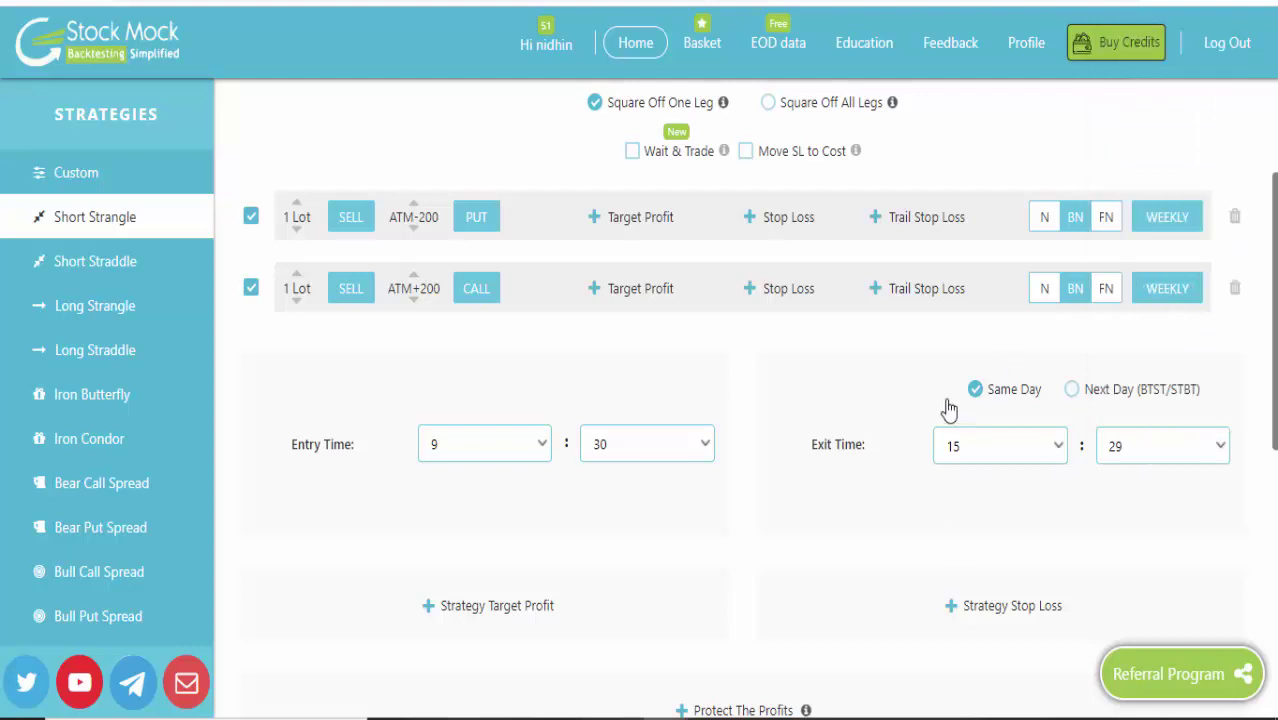
Add a strategy-level Total MTM target profit.
scroll(820, 385, down, 1)
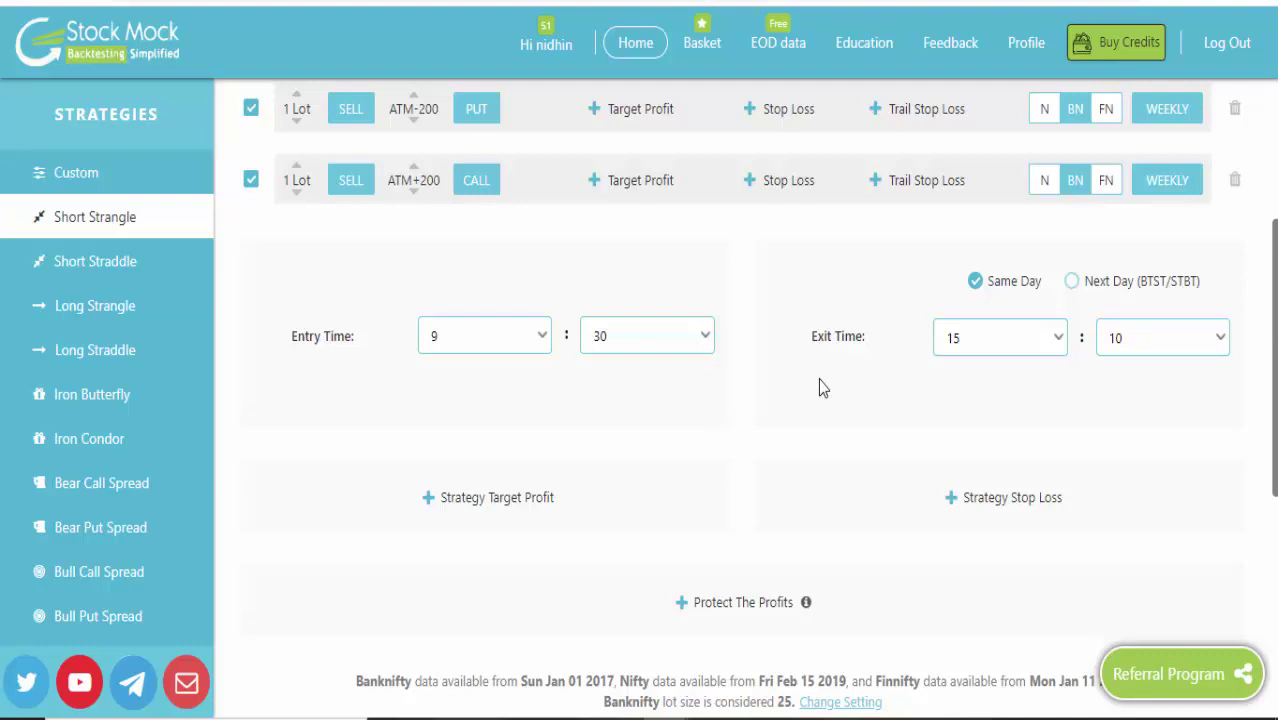
scroll(808, 405, down, 1)
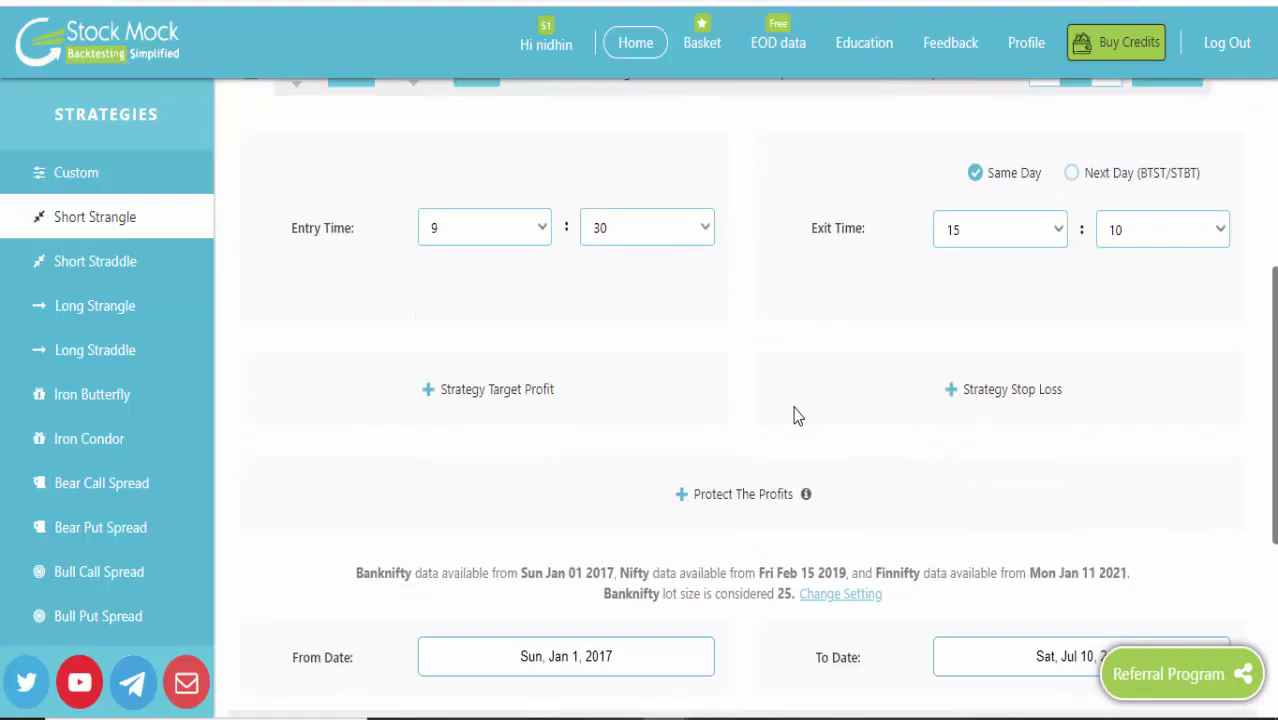
click(436, 392)
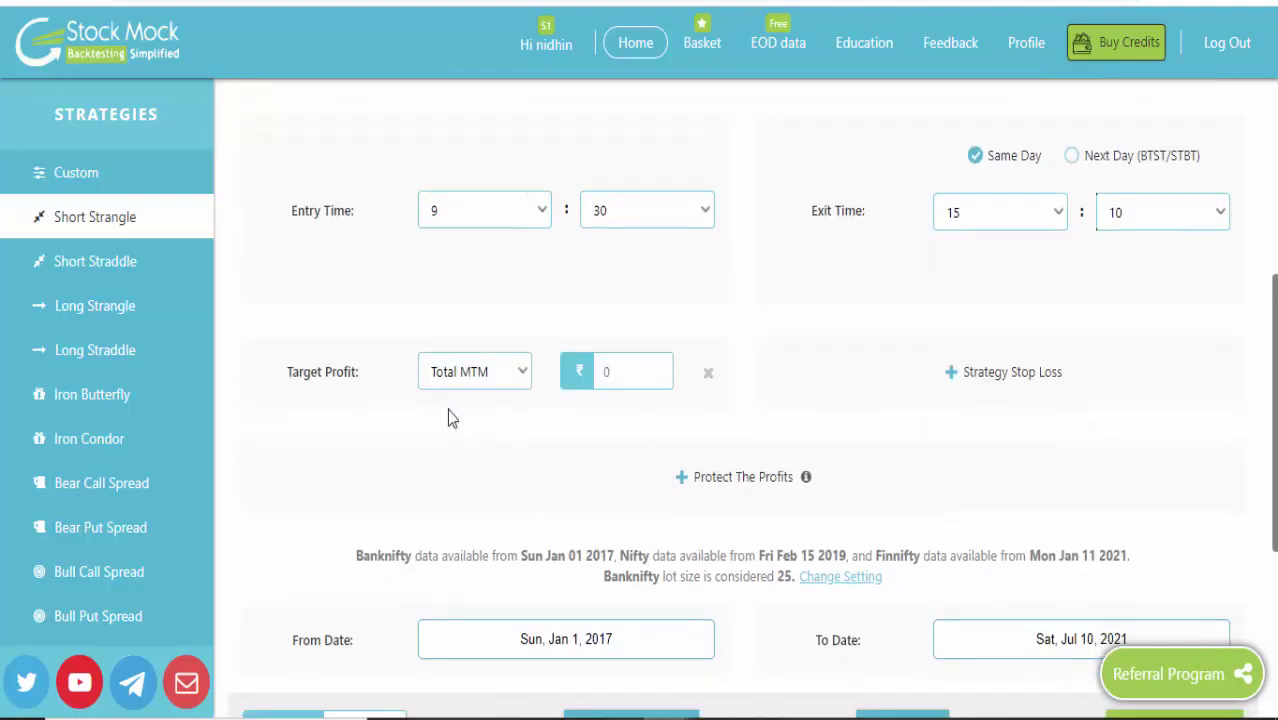
scroll(505, 361, down, 1)
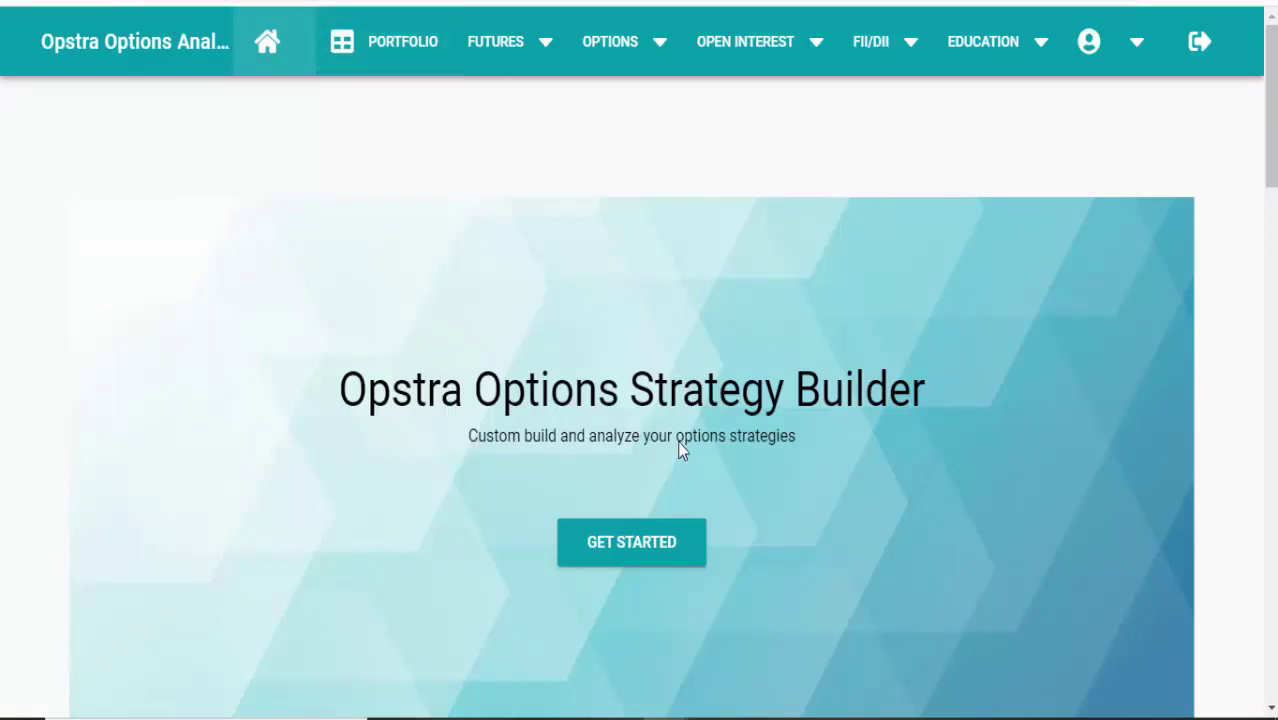
Start the Options Strategy Builder with BANKNIFTY, the Options segment and the 15JUL2021 expiry.
click(633, 546)
click(255, 288)
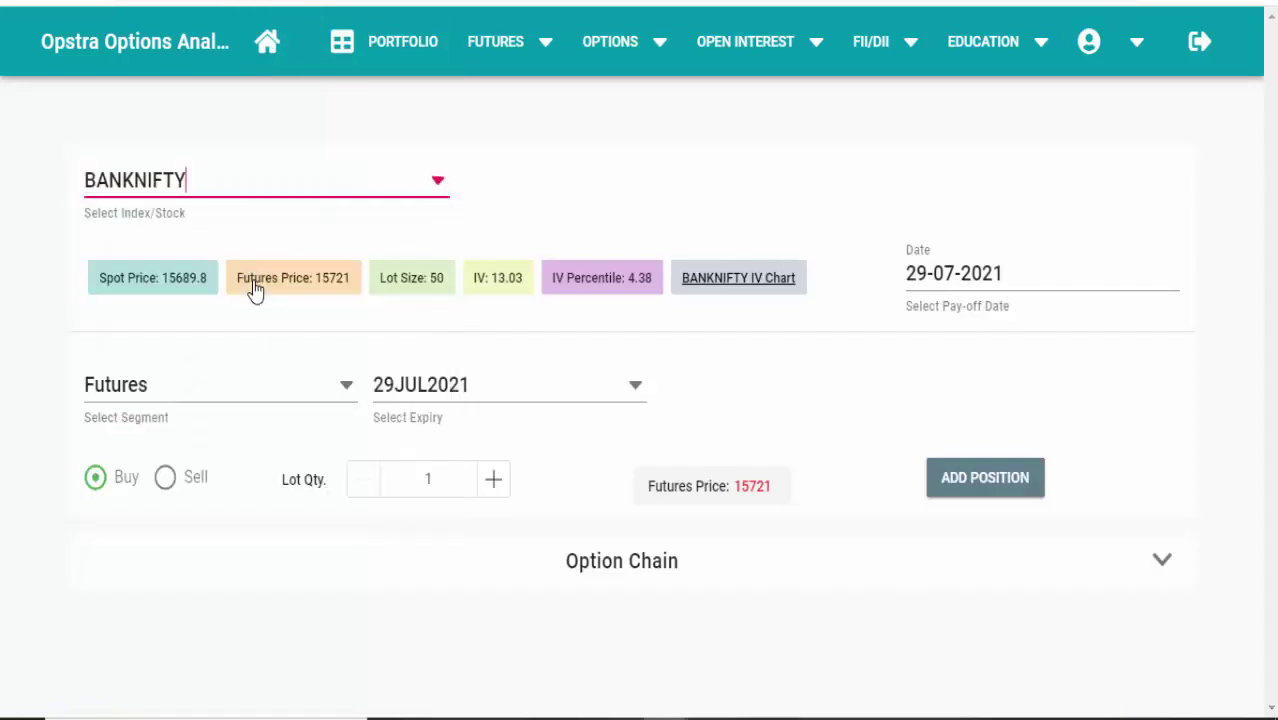
click(341, 387)
click(240, 506)
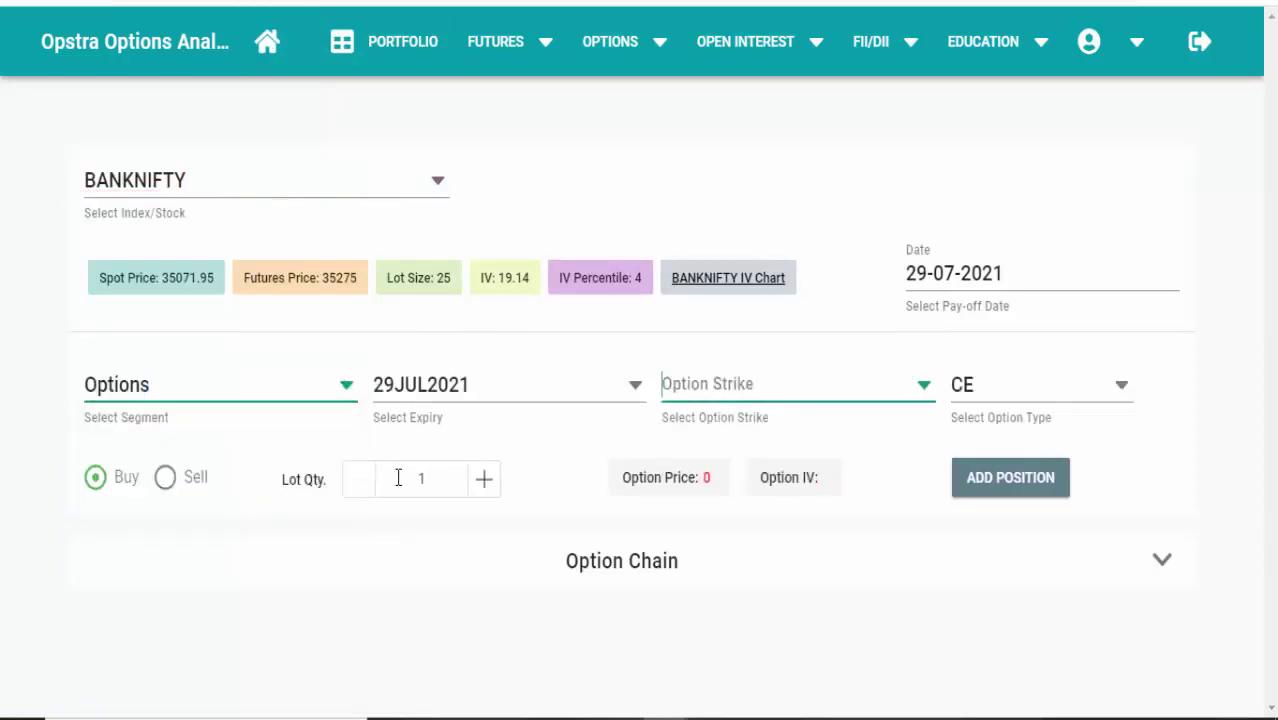
click(593, 399)
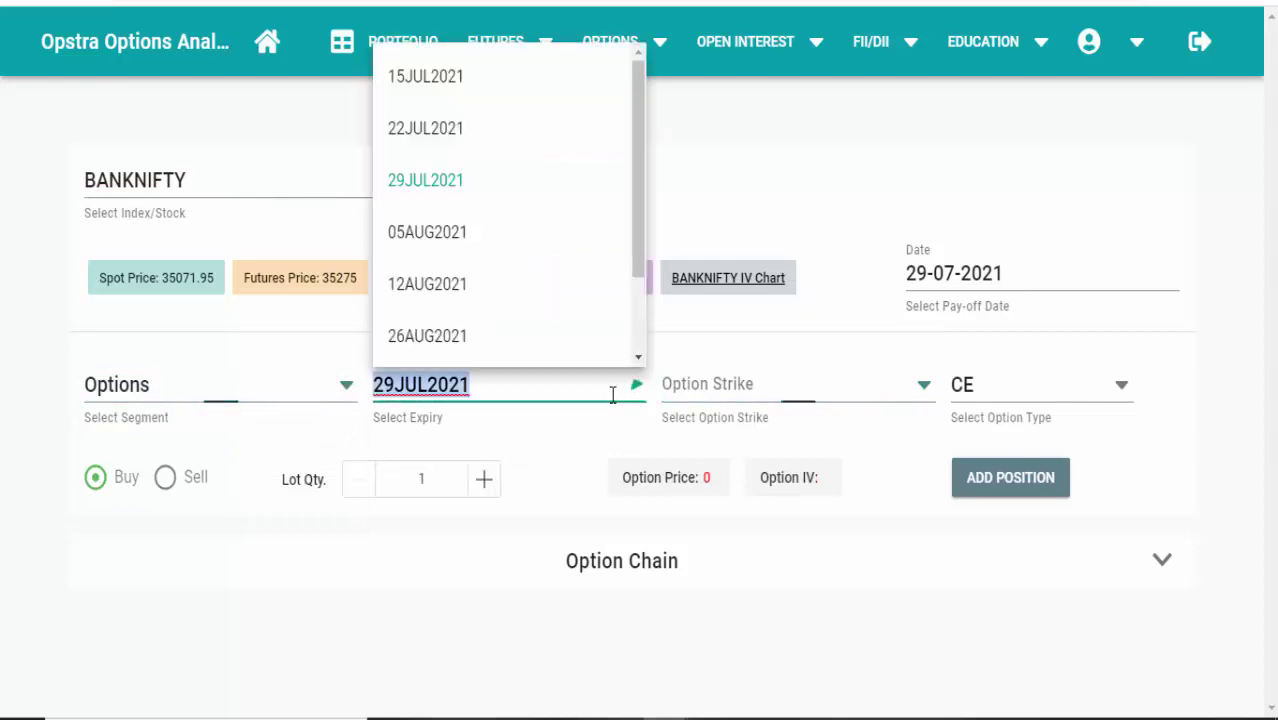
click(510, 98)
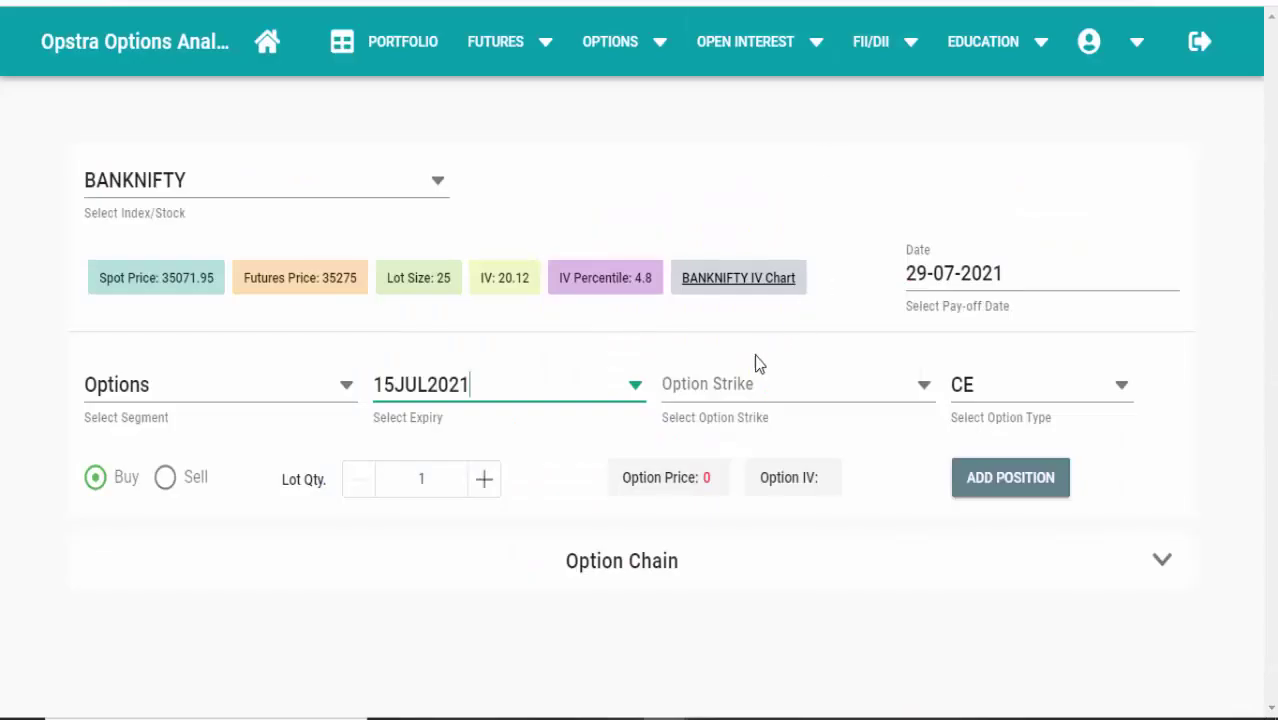
Add a sold 35400 call leg to the strategy.
click(713, 380)
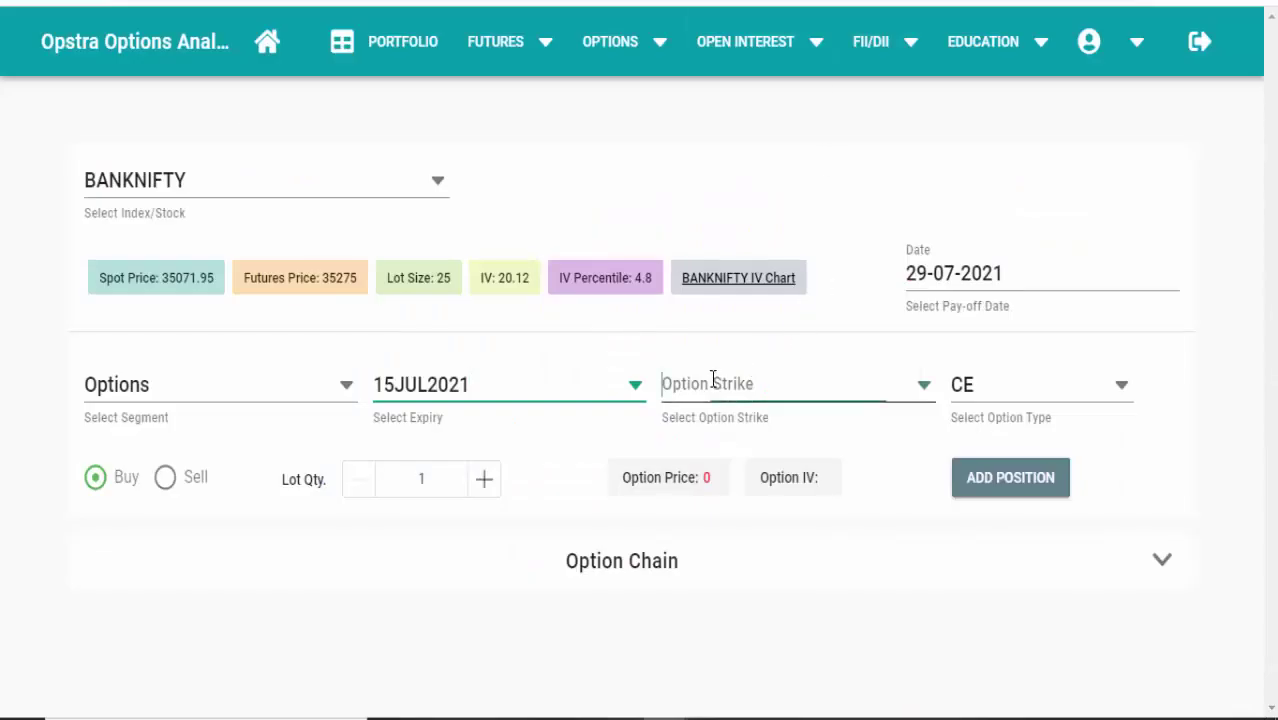
text(35400)
click(724, 441)
click(166, 482)
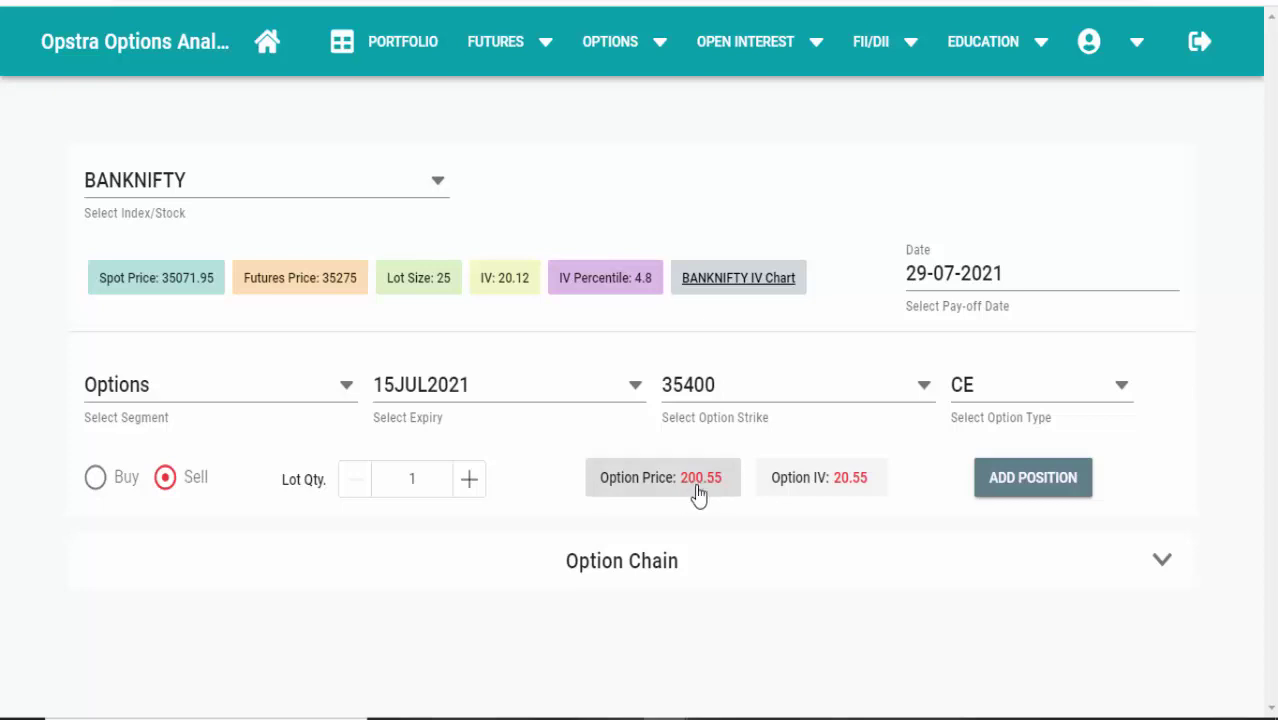
click(1043, 490)
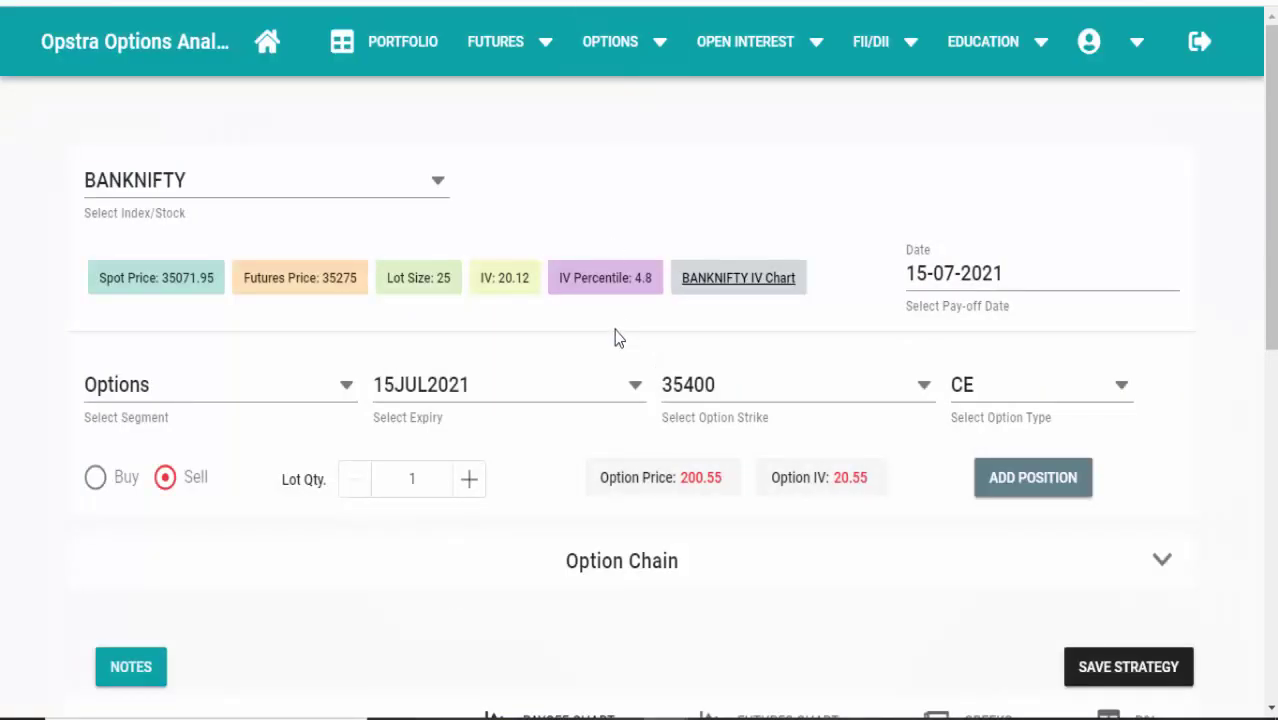
Add a sold 34900 PE put leg to the strategy.
click(733, 396)
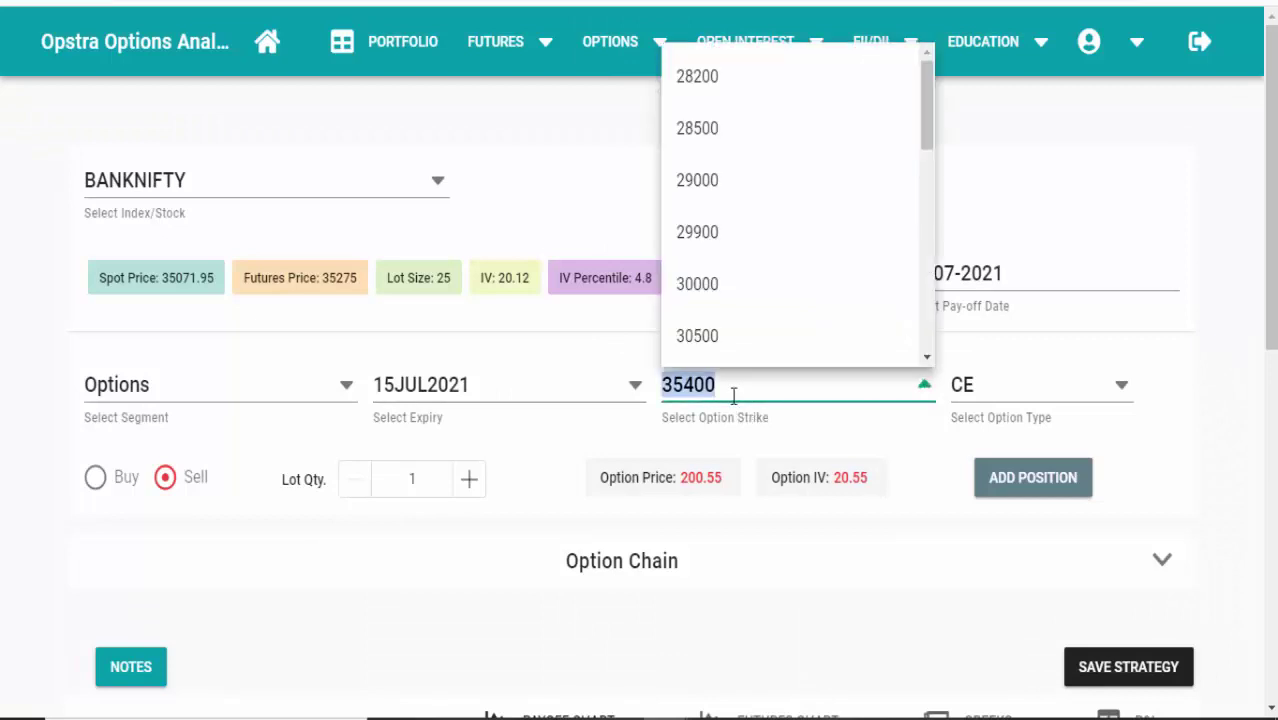
text(34900)
click(790, 448)
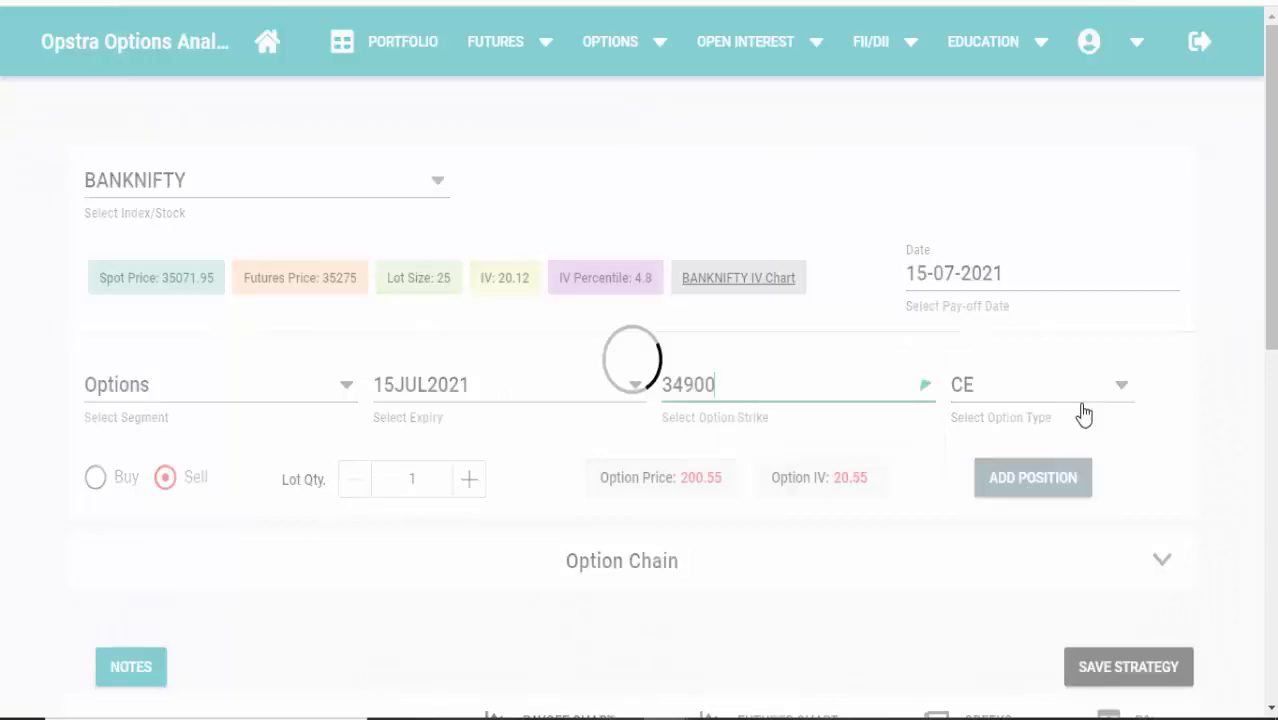
click(1112, 391)
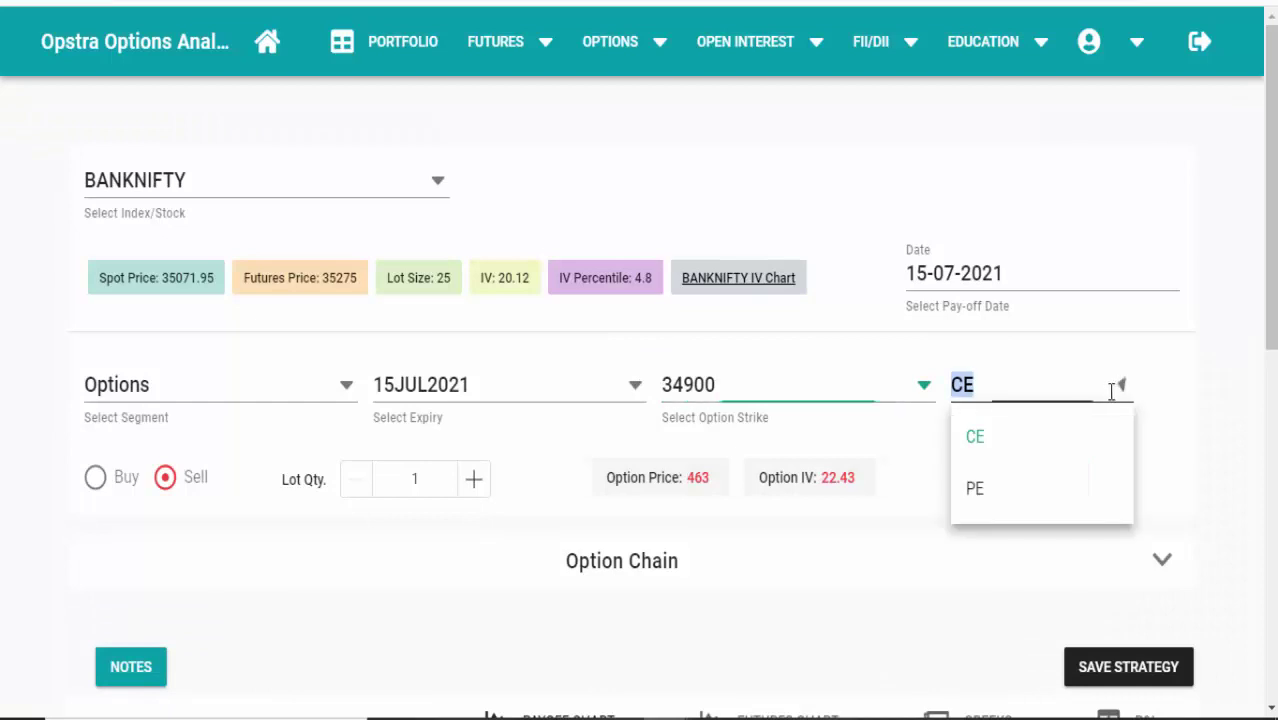
click(1001, 489)
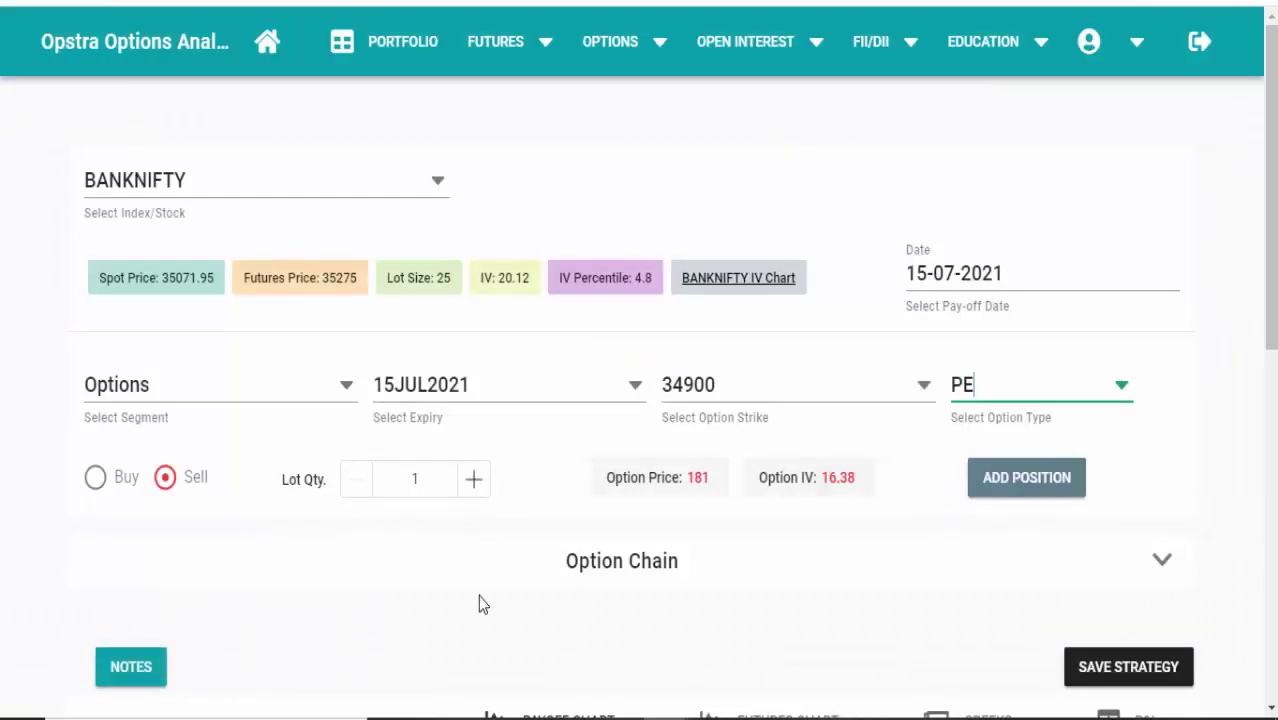
scroll(478, 603, down, 2)
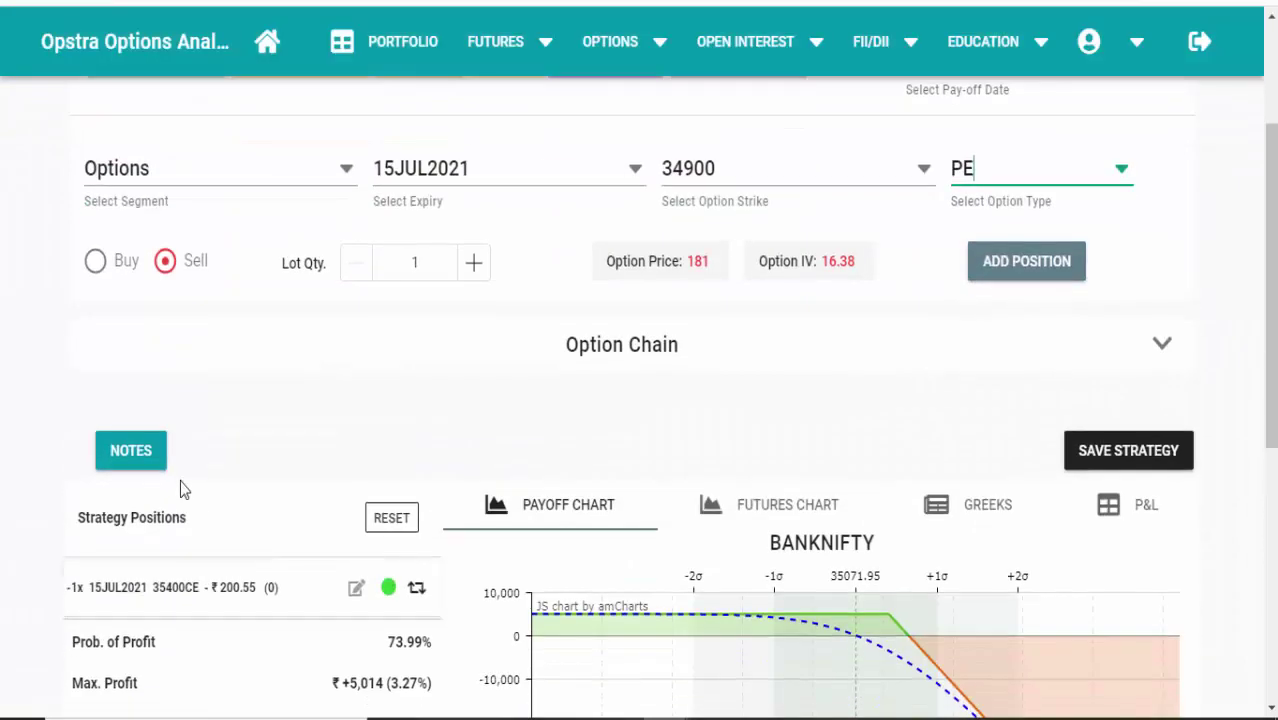
click(1019, 265)
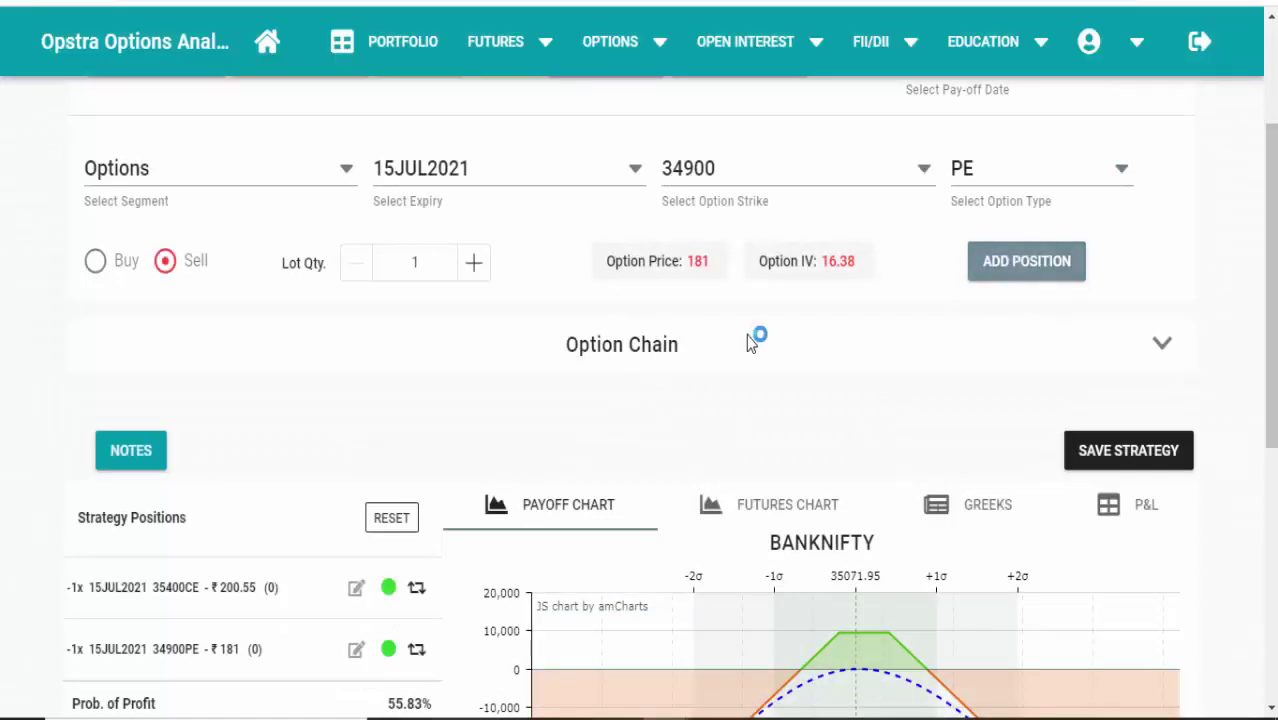
Review the strangle payoff chart and highlight the +9,539 maximum profit.
scroll(442, 337, down, 3)
scroll(363, 378, down, 1)
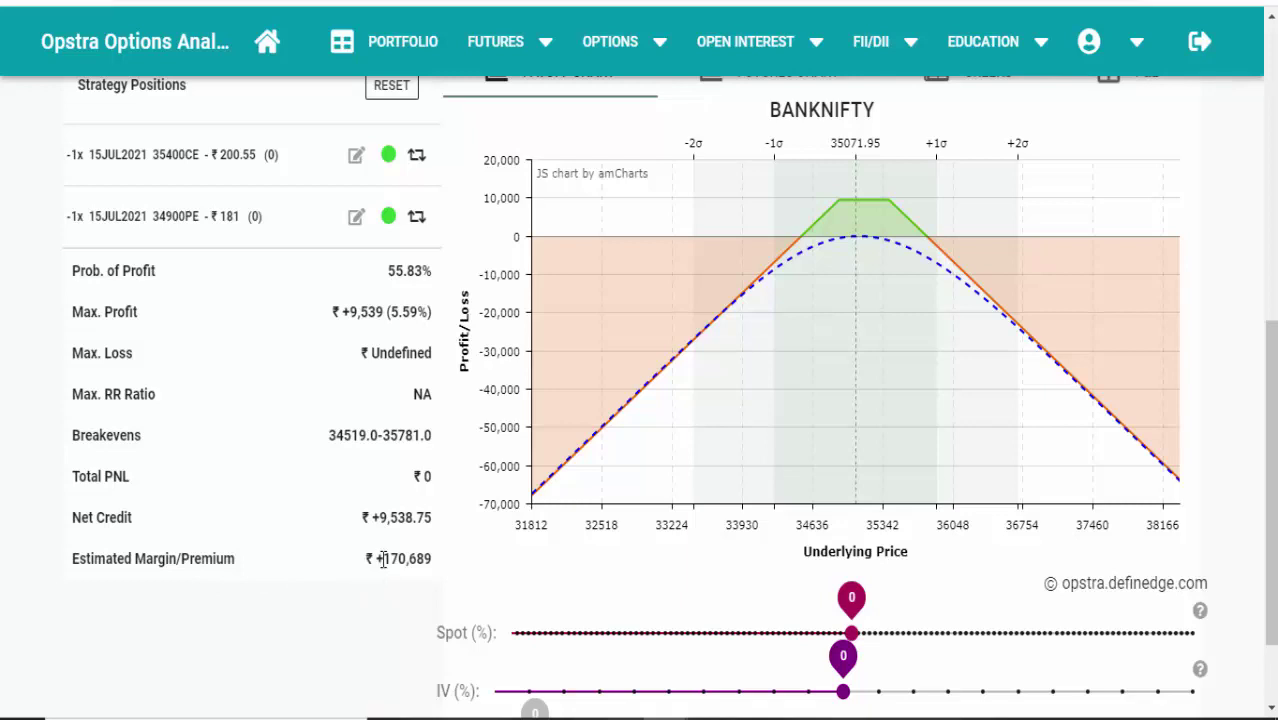
scroll(473, 532, up, 1)
scroll(510, 507, down, 1)
scroll(360, 527, up, 1)
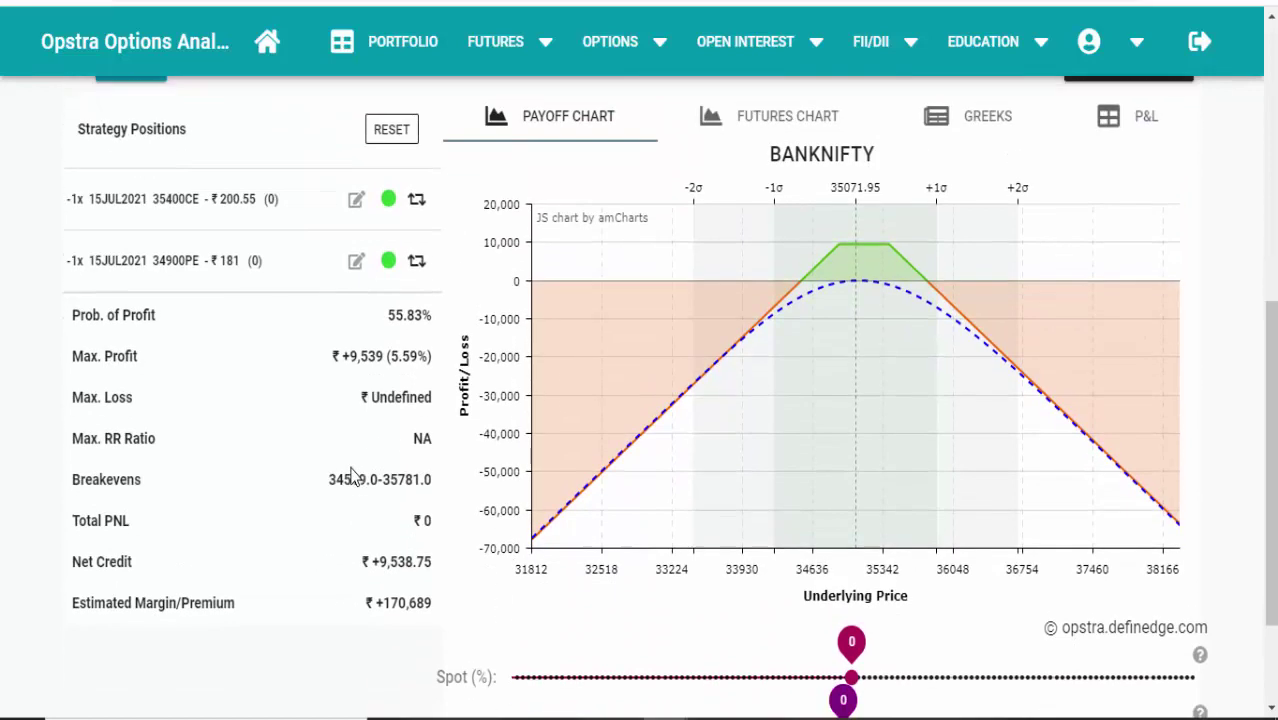
scroll(407, 446, down, 1)
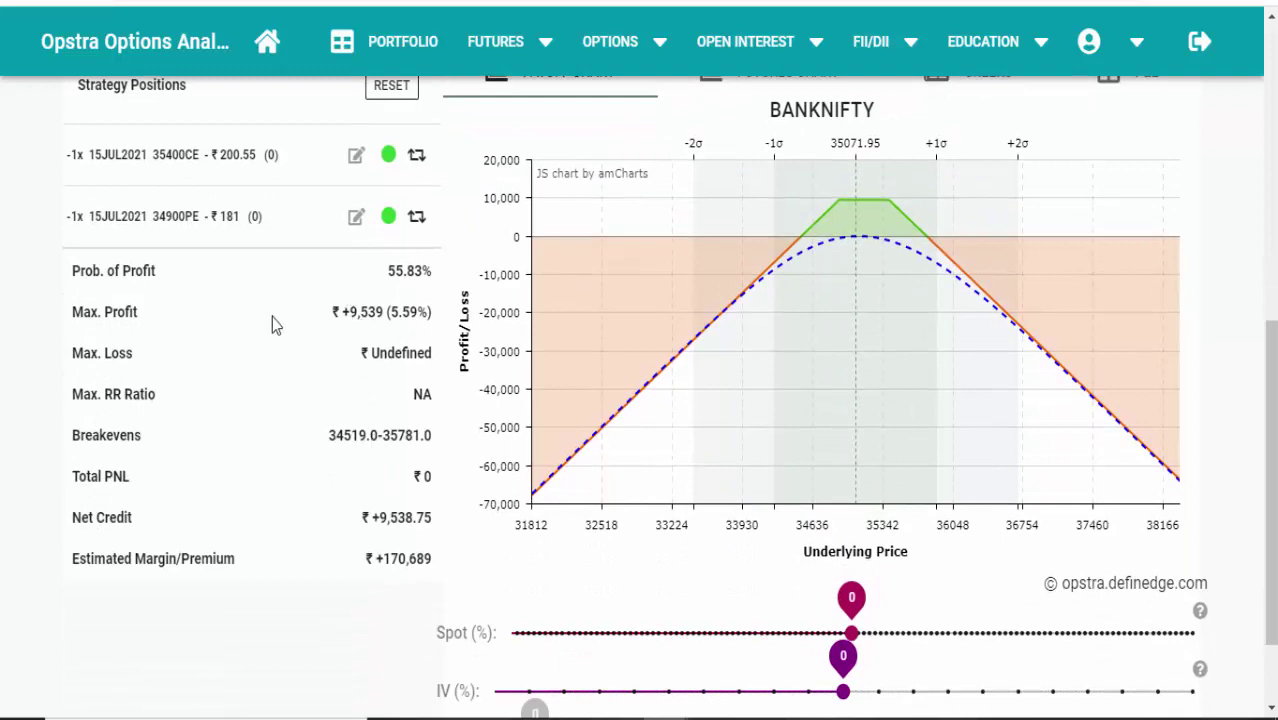
drag(342, 312, 383, 316)
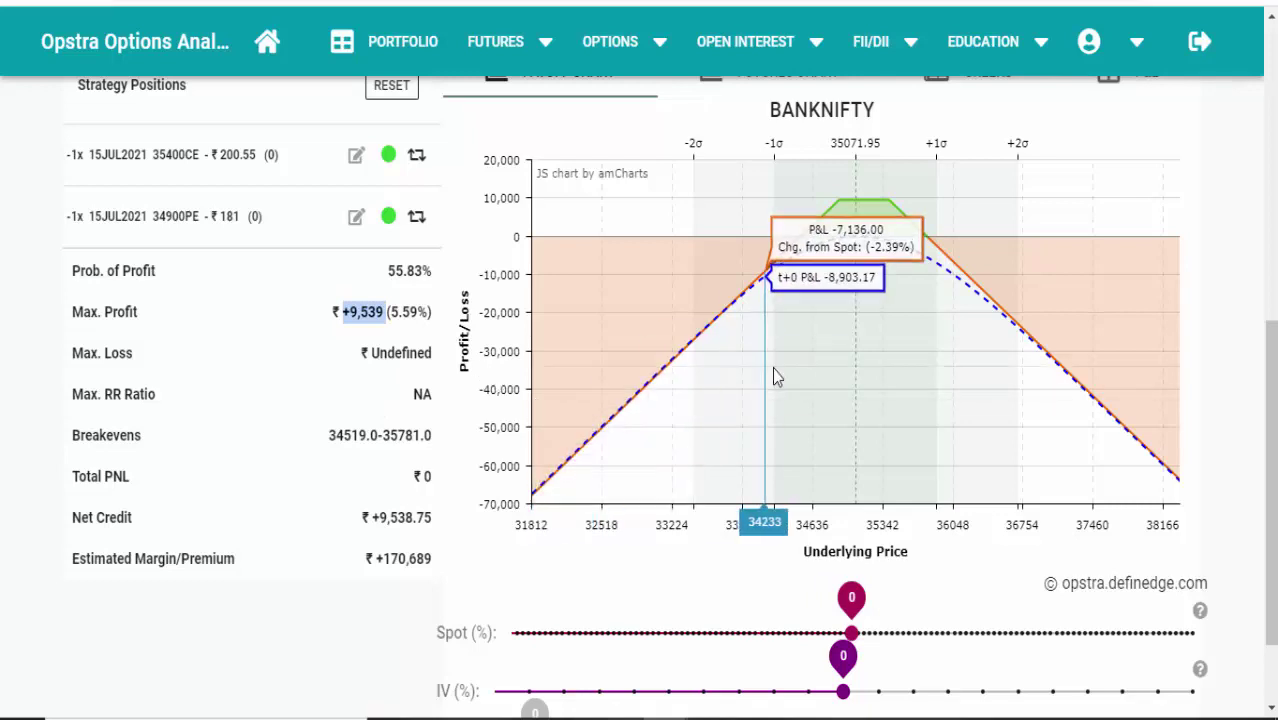
scroll(776, 376, up, 1)
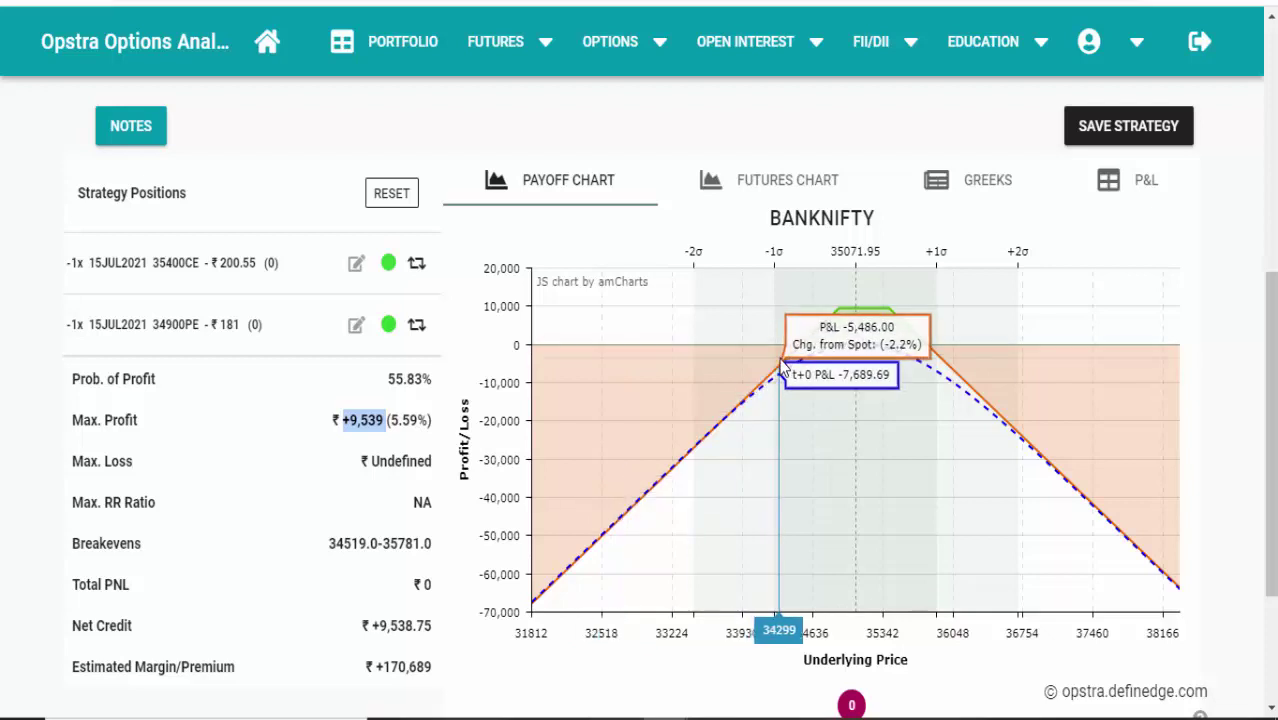
scroll(790, 370, down, 1)
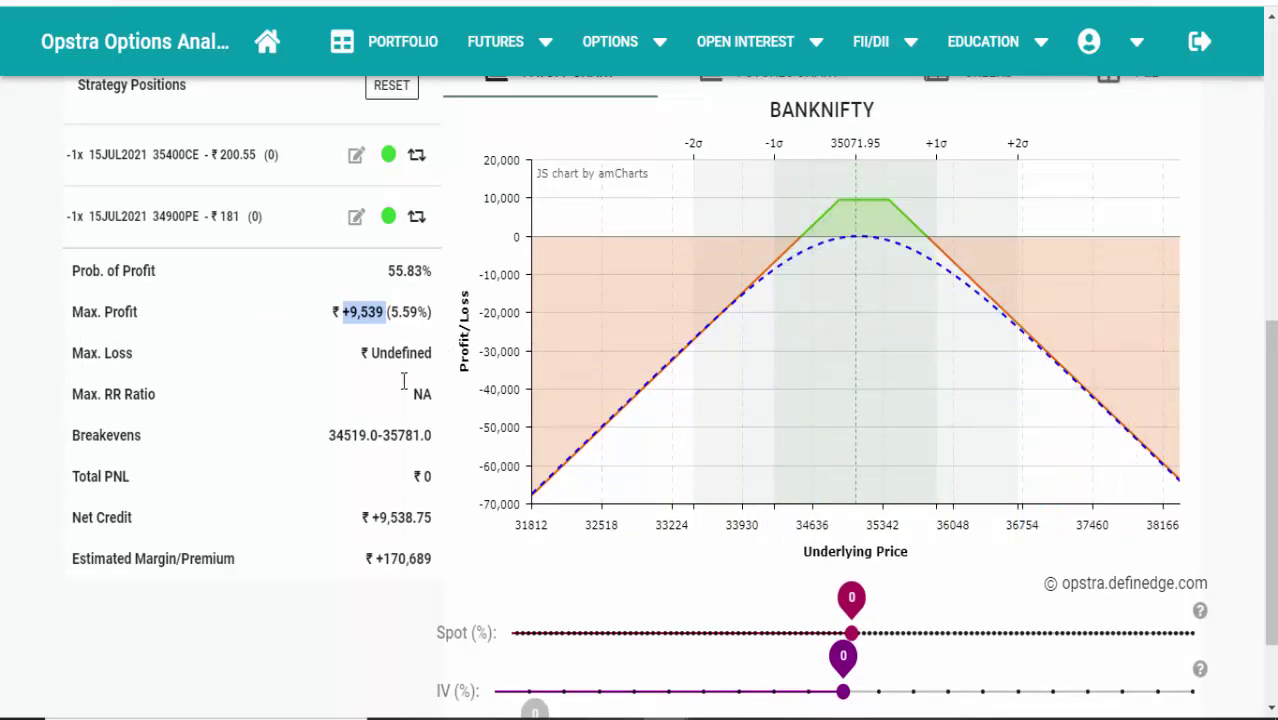
Re-highlight the max profit, then add a strategy-wide stop loss in Stock Mock.
click(30, 346)
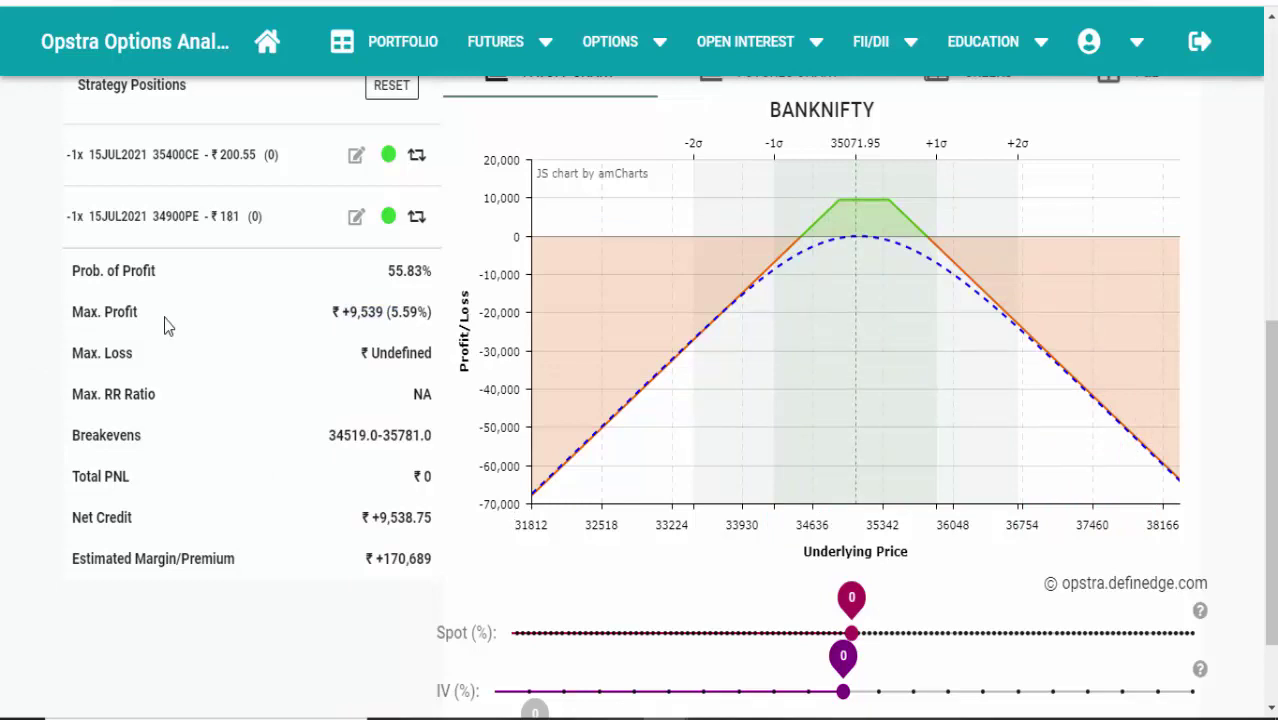
drag(348, 313, 399, 313)
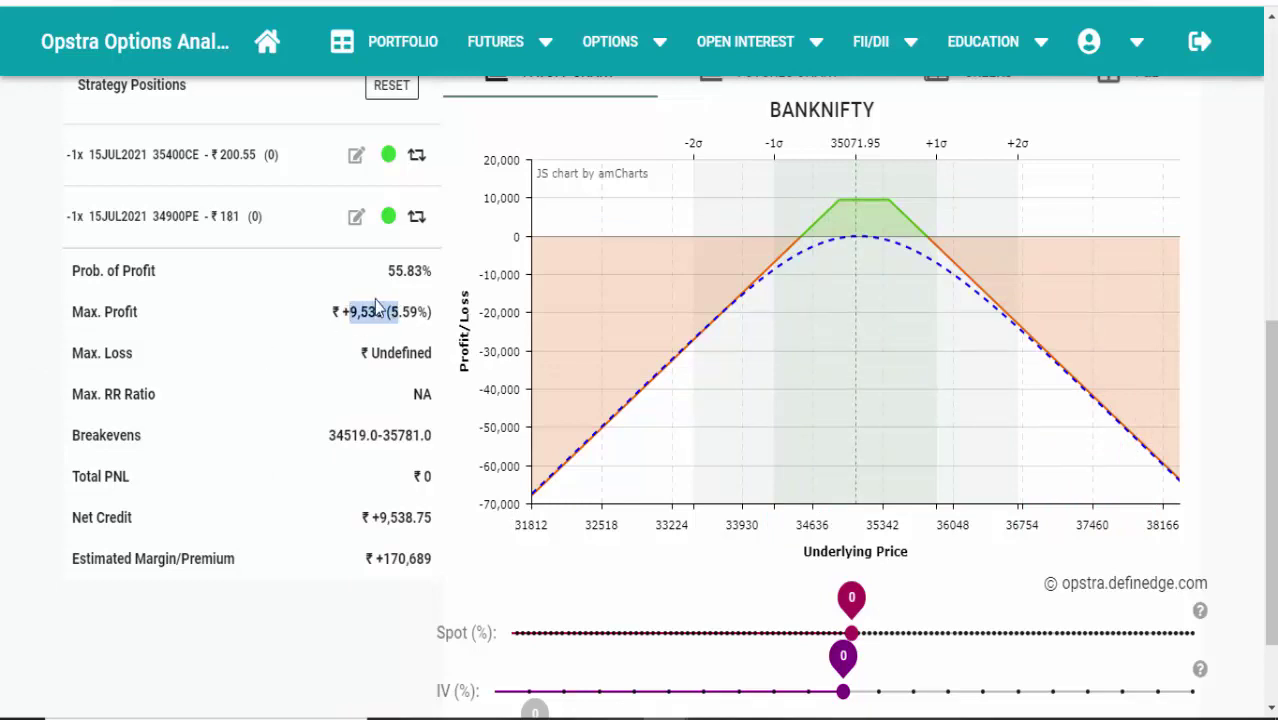
right_click(590, 280)
key(Escape)
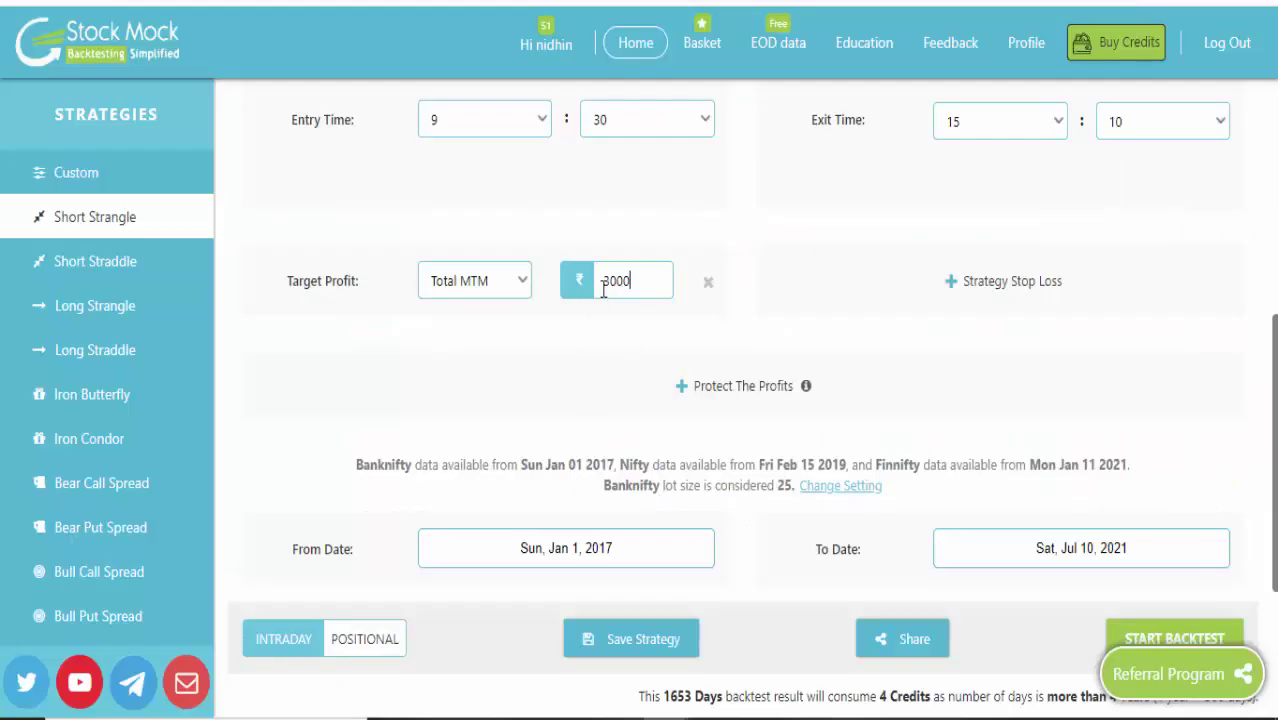
click(962, 289)
click(1139, 284)
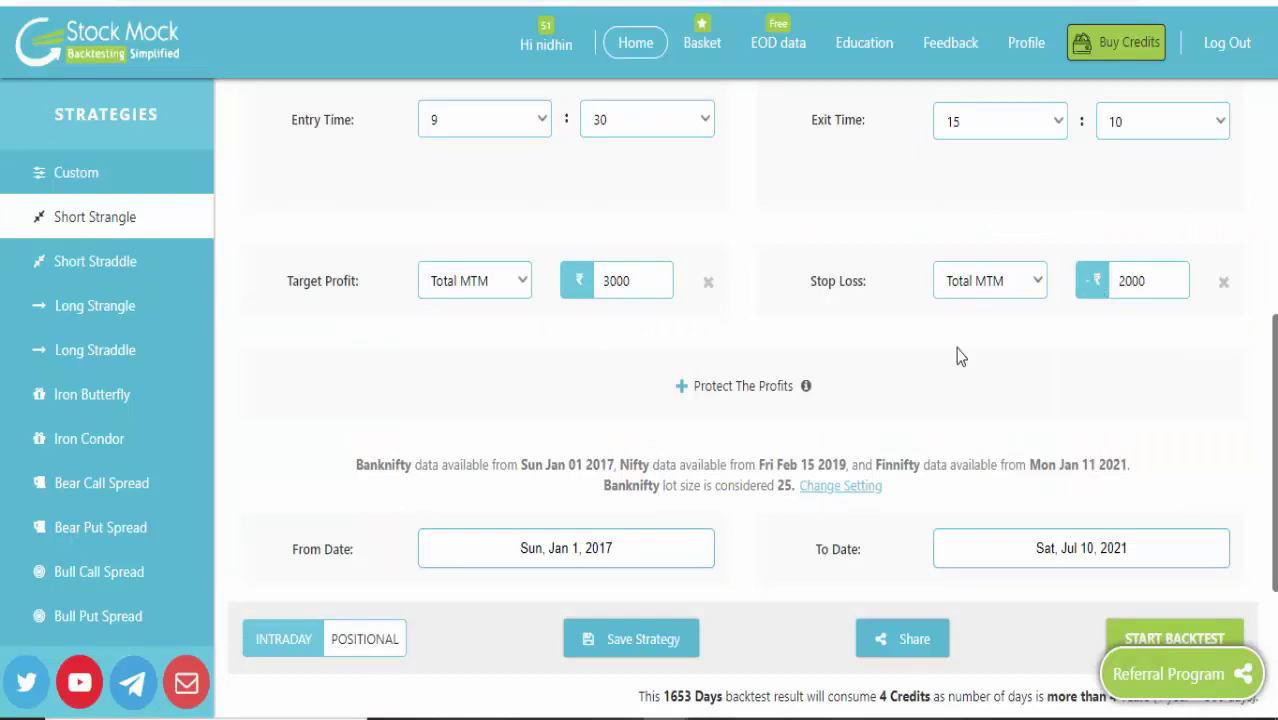
Add Trail Profits protection, trailing ₹500 for every ₹1000 profit increase.
click(690, 388)
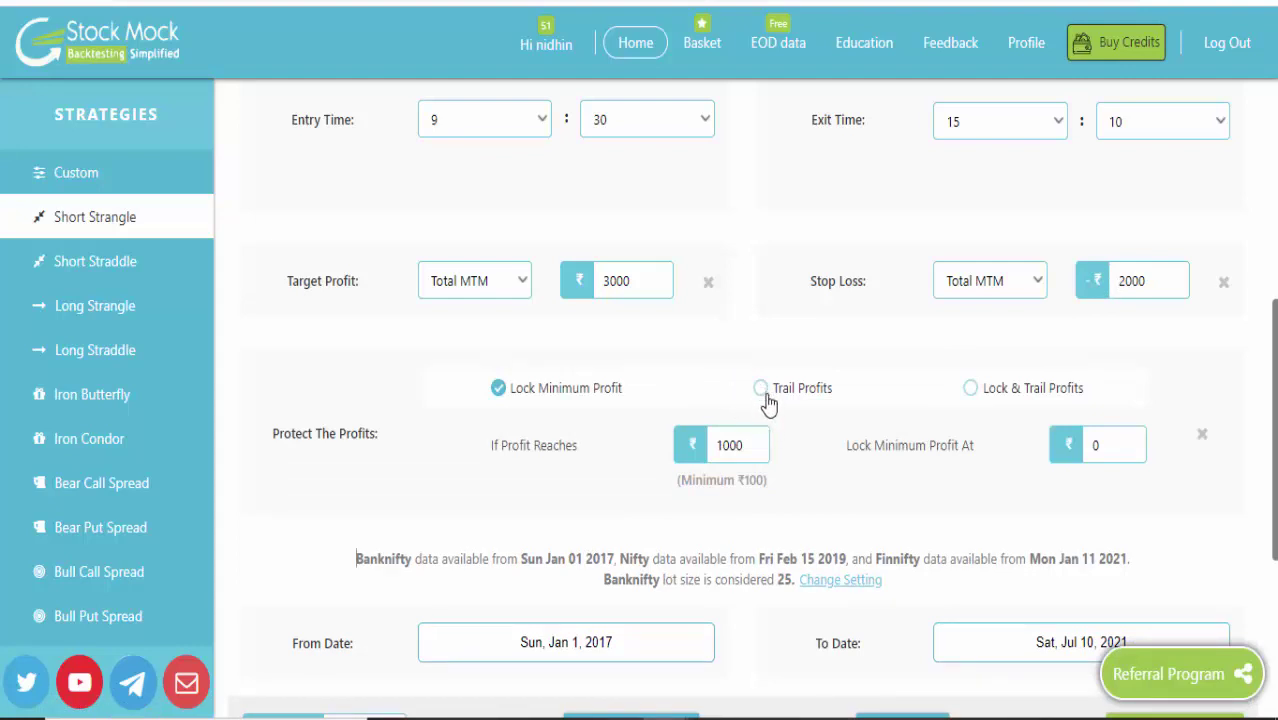
click(760, 388)
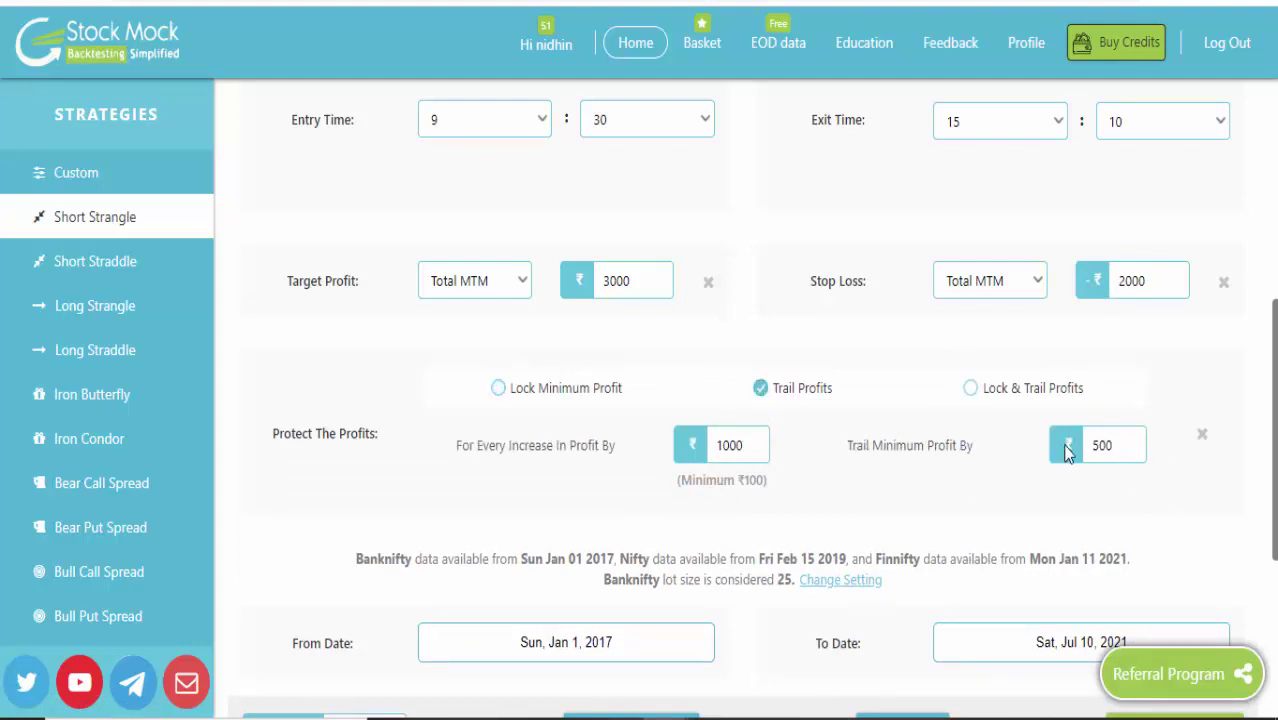
scroll(700, 385, down, 1)
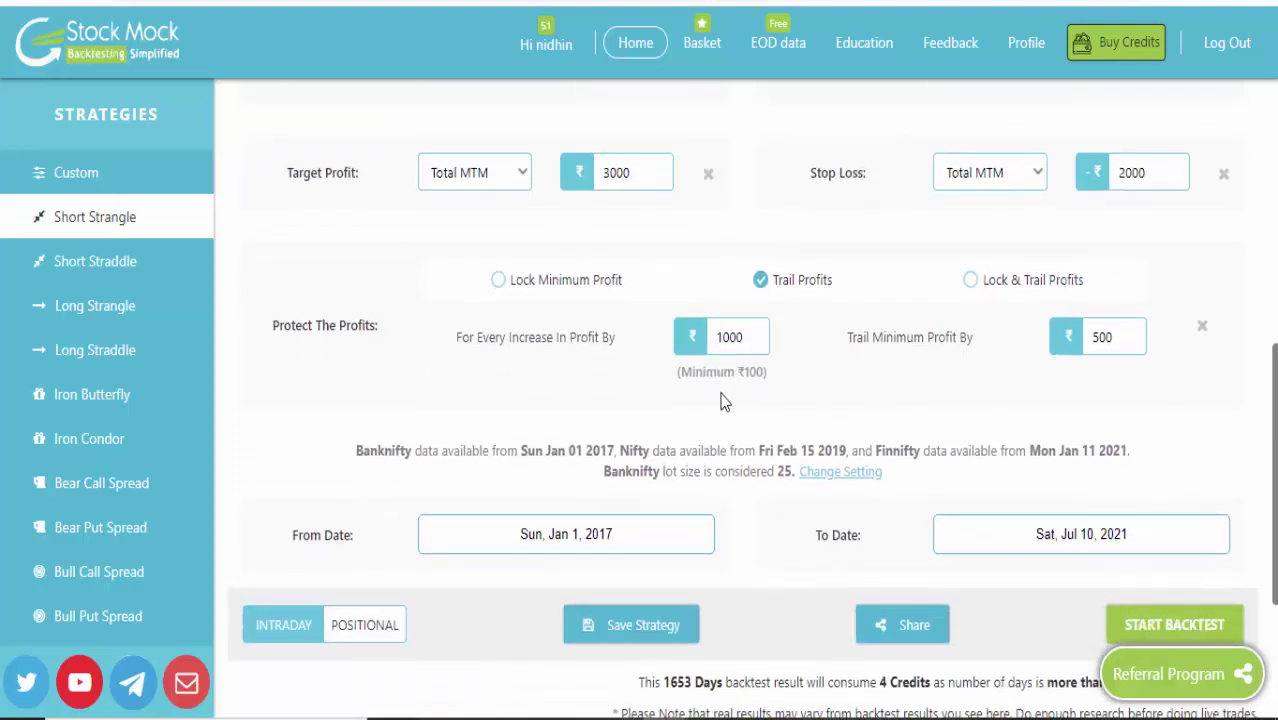
scroll(720, 394, up, 1)
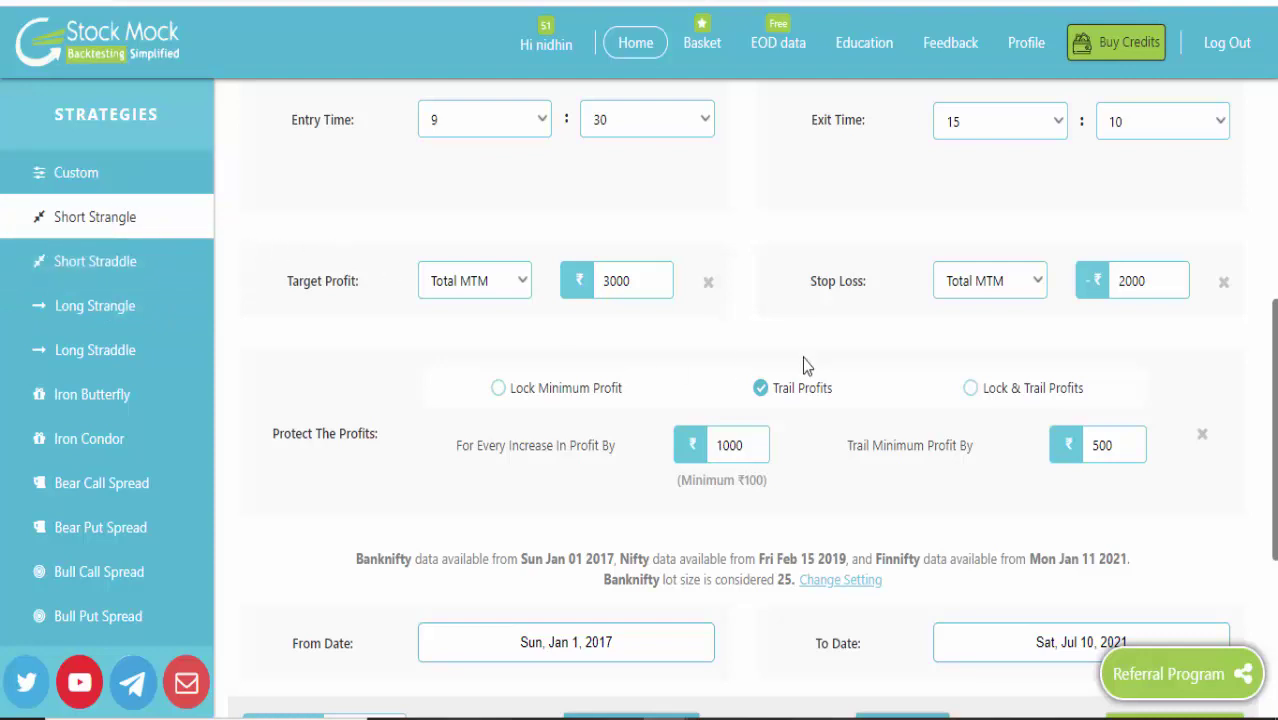
scroll(741, 347, down, 1)
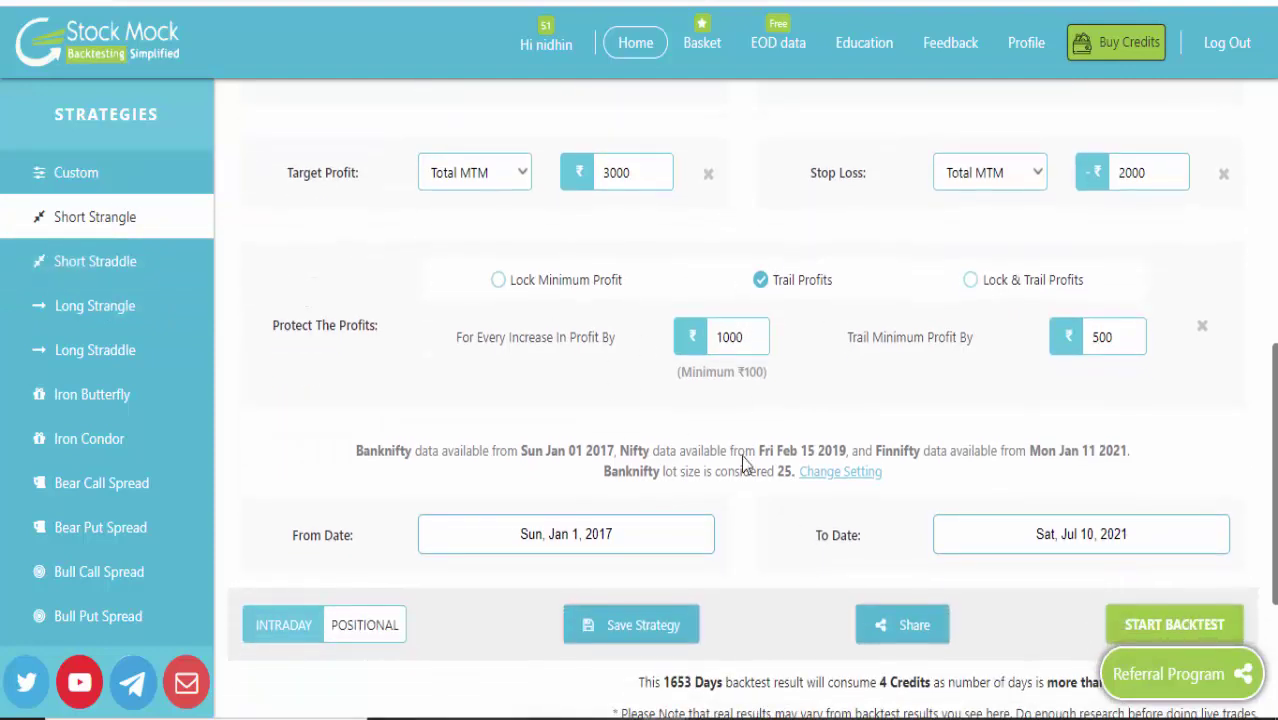
Change the backtest From Date to Fri, Jul 10, 2020.
click(622, 540)
scroll(632, 525, down, 2)
click(622, 325)
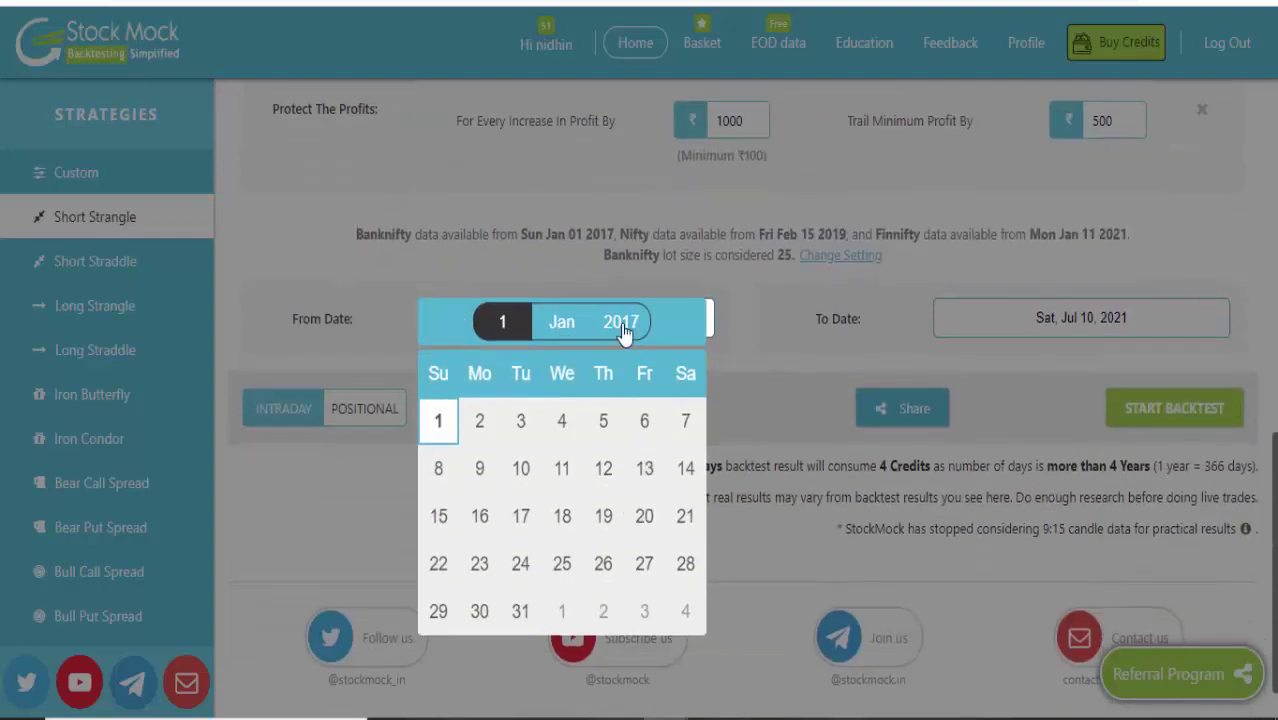
click(452, 460)
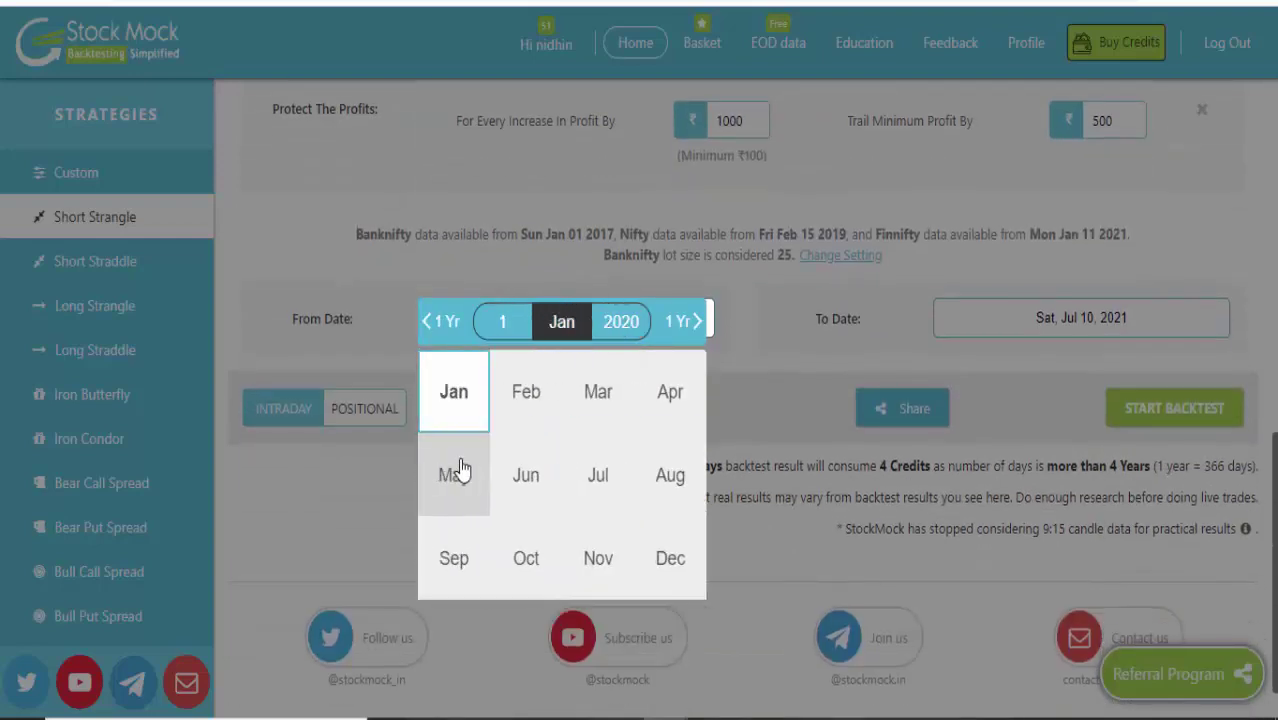
click(594, 478)
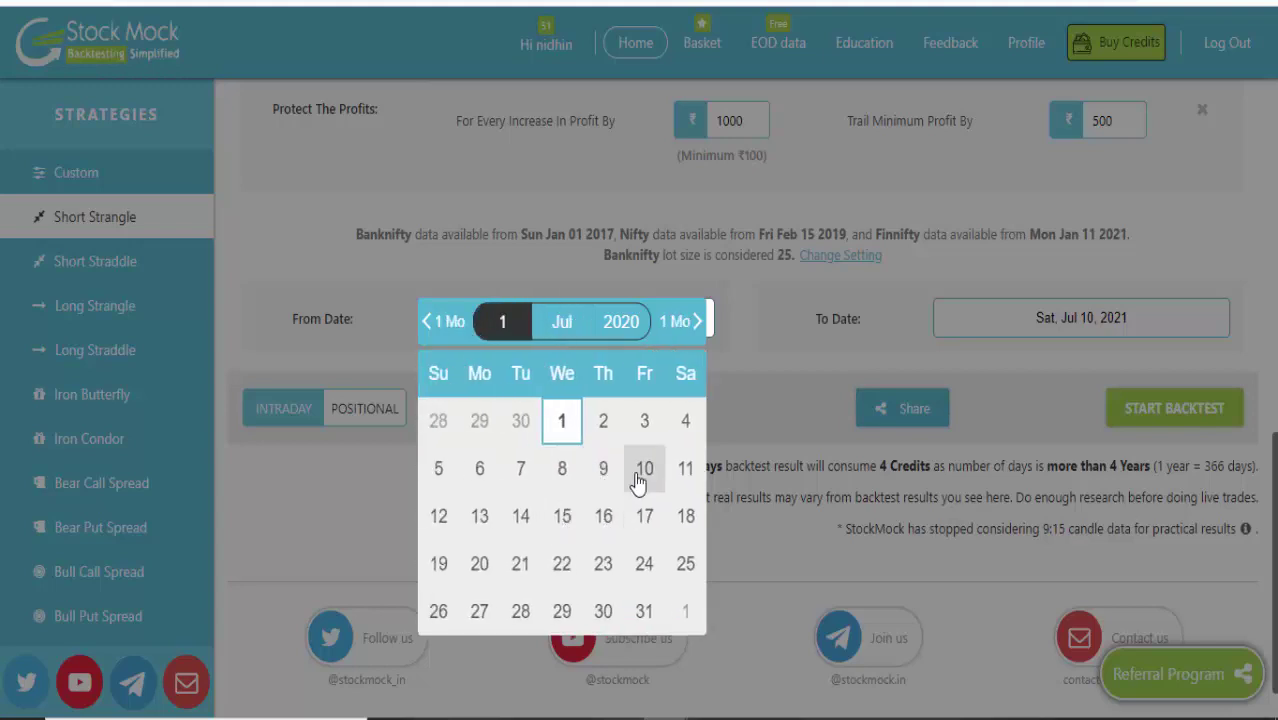
click(640, 476)
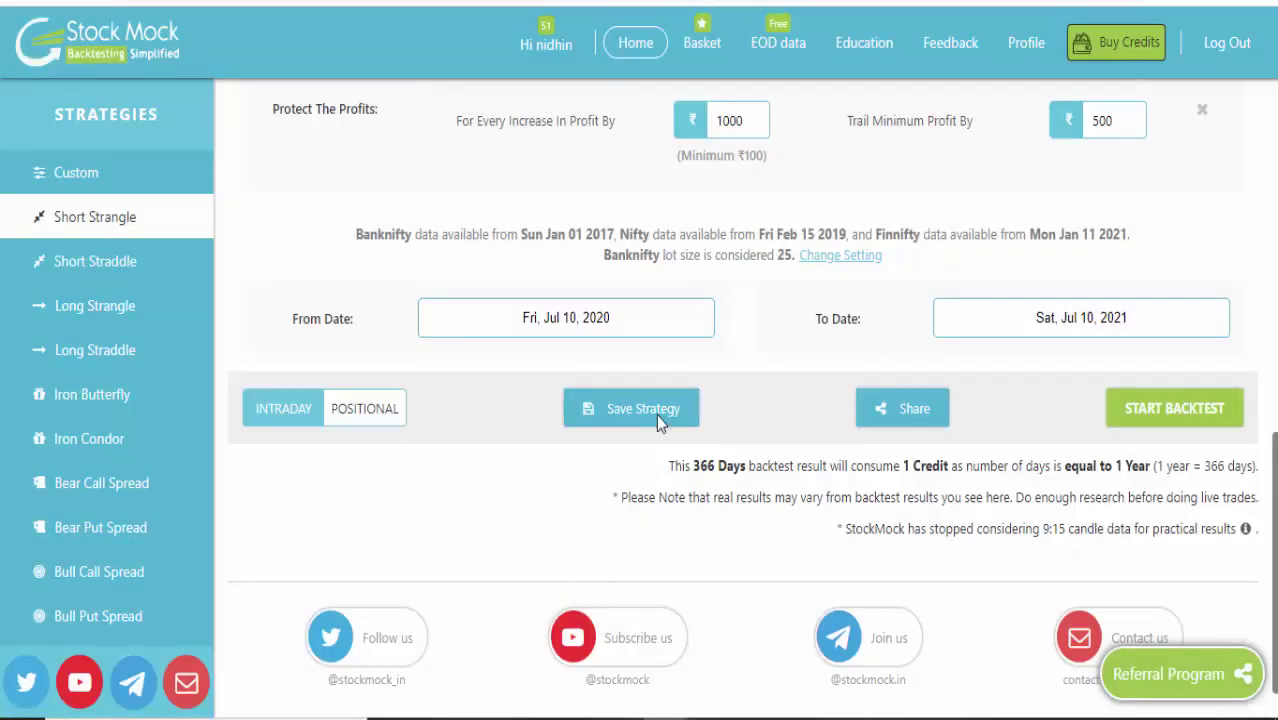
Run the one-year backtest and view the expiry summary: ₹134147 profit over 53 expiries.
click(1162, 416)
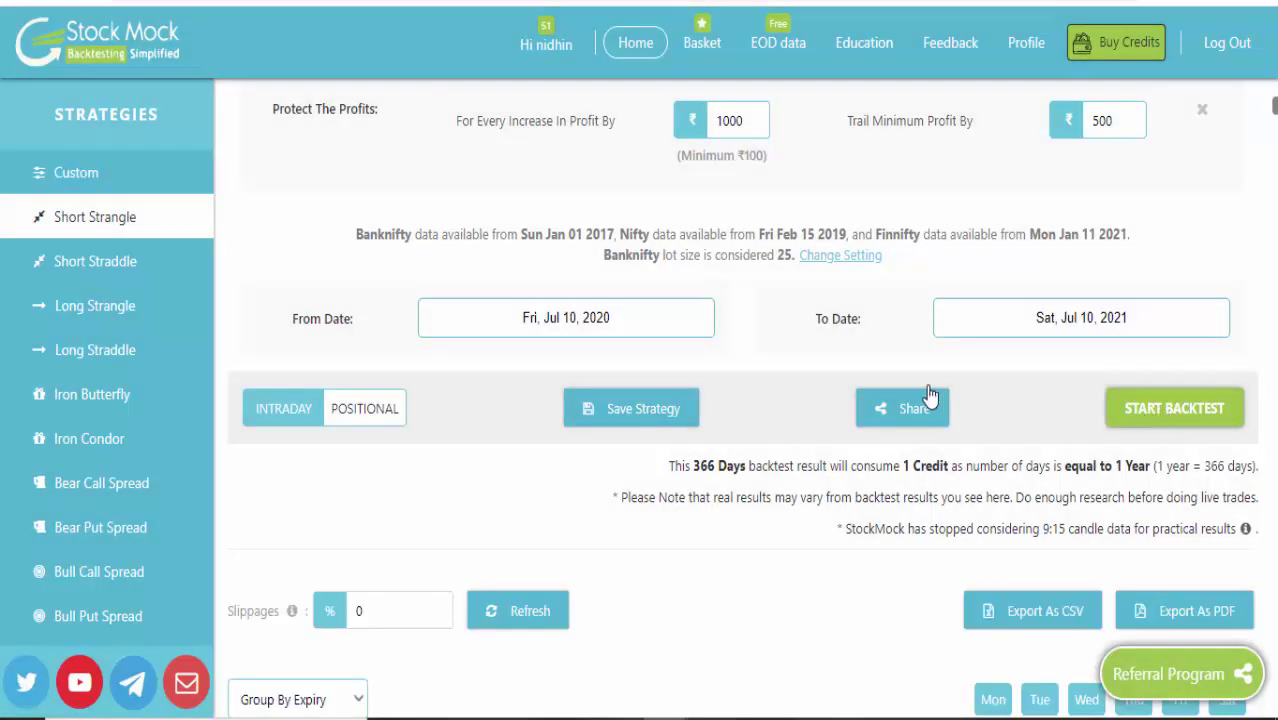
scroll(841, 405, down, 5)
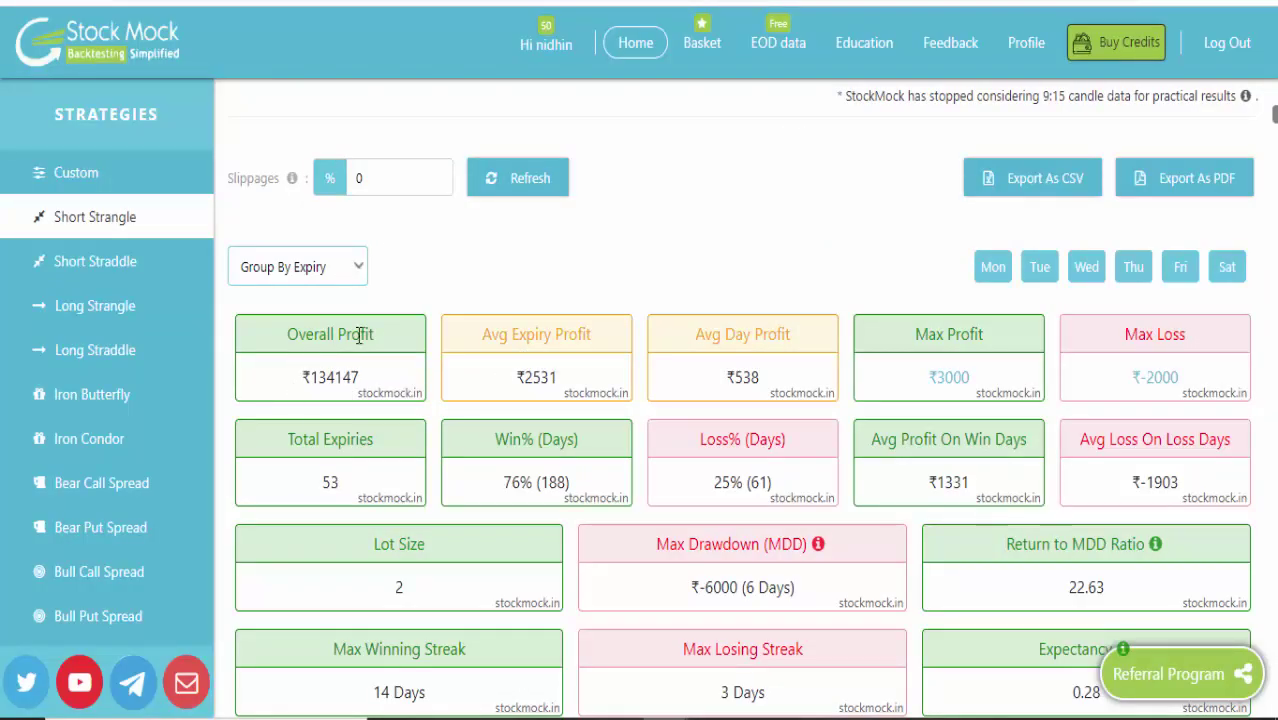
scroll(340, 400, down, 2)
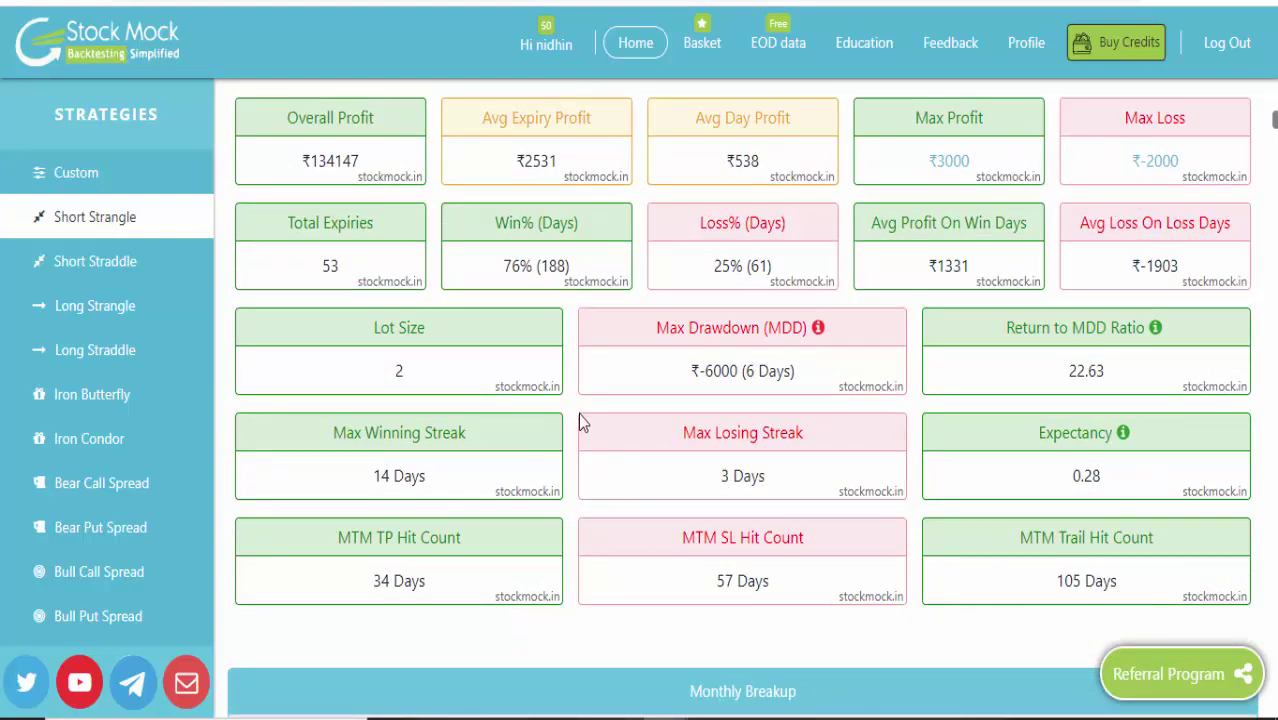
scroll(578, 413, up, 3)
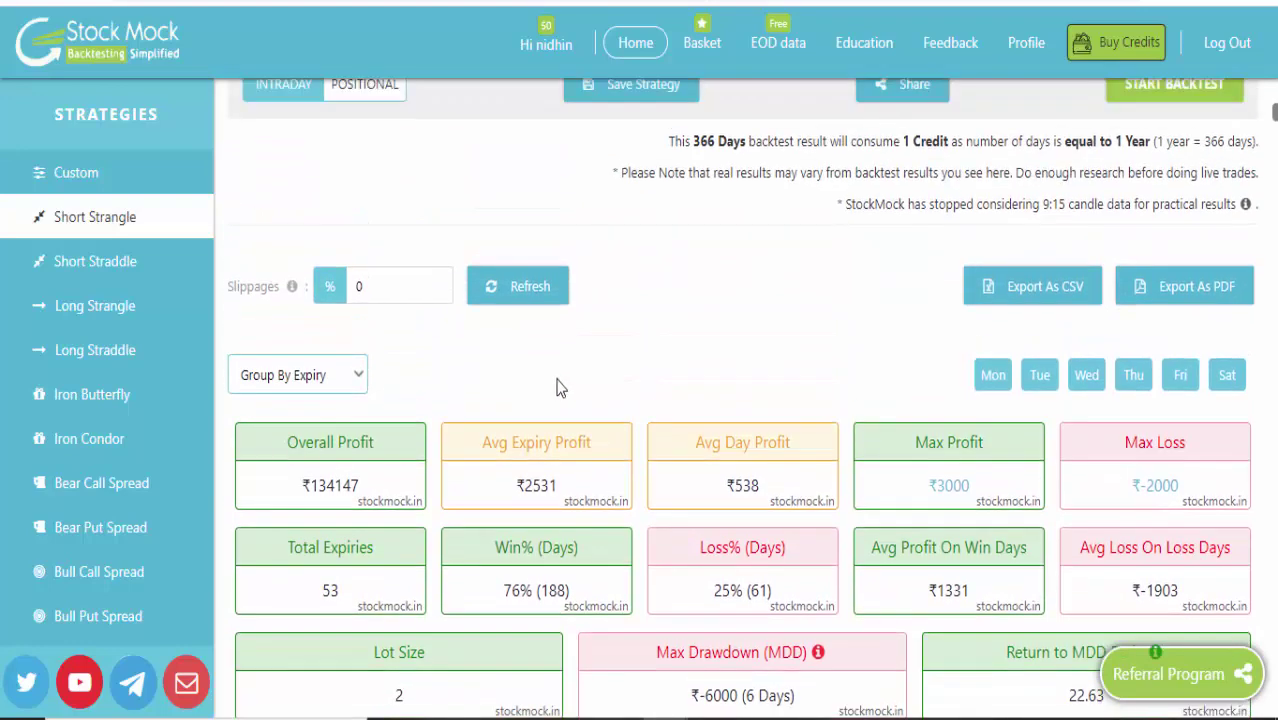
Group the backtest results by day.
click(345, 381)
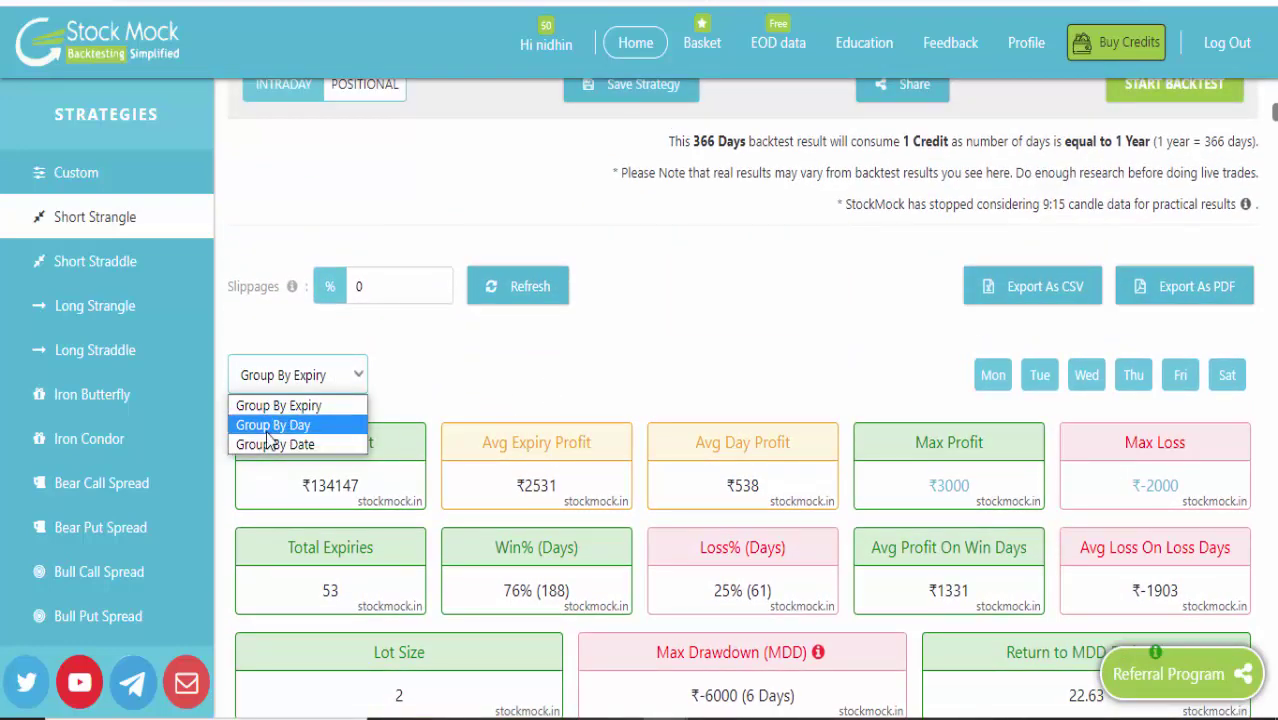
click(298, 426)
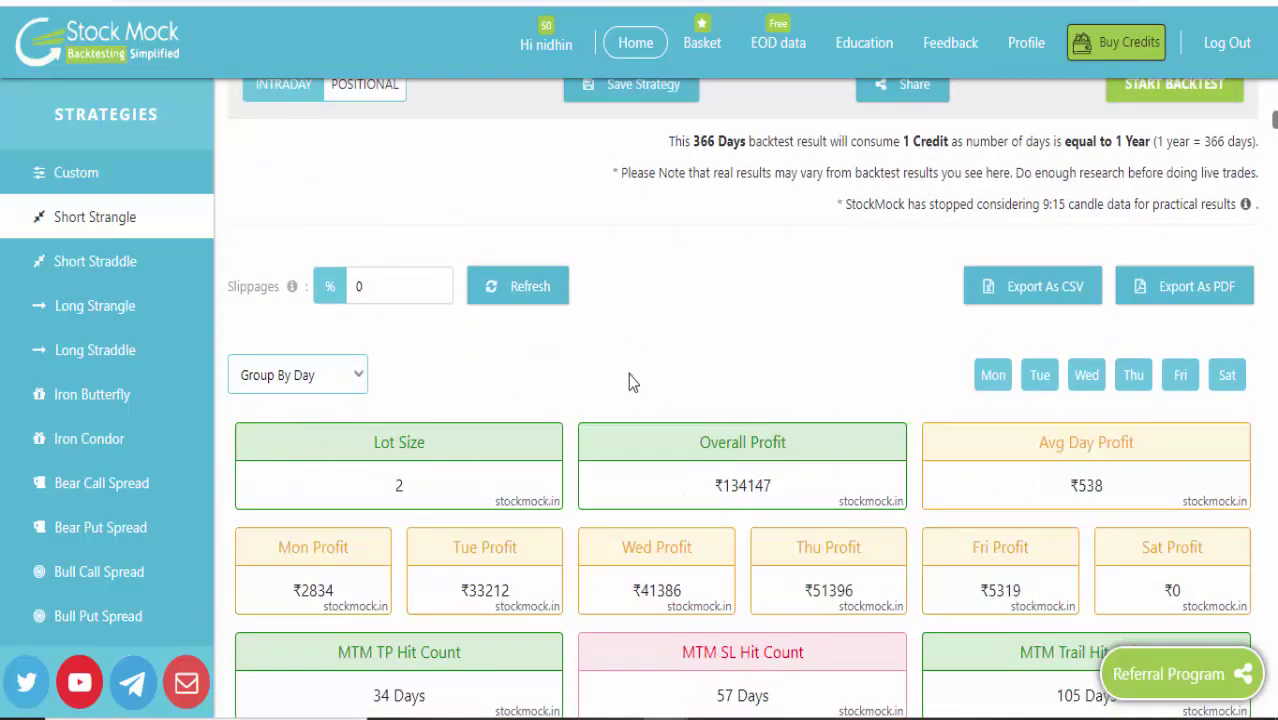
scroll(628, 373, down, 3)
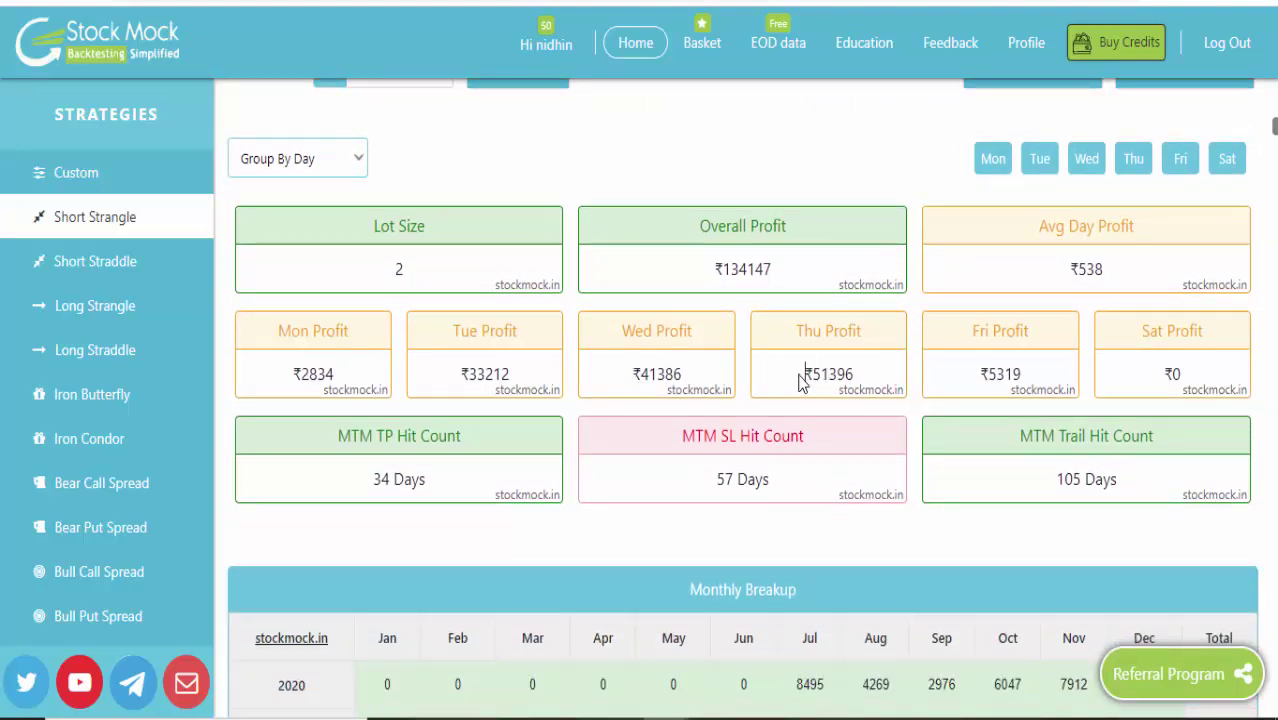
Highlight the Thursday ₹51396, Monday ₹2834 and Friday ₹5319 profits and scan the Monthly Breakup.
drag(800, 380, 867, 380)
click(871, 358)
drag(293, 376, 376, 397)
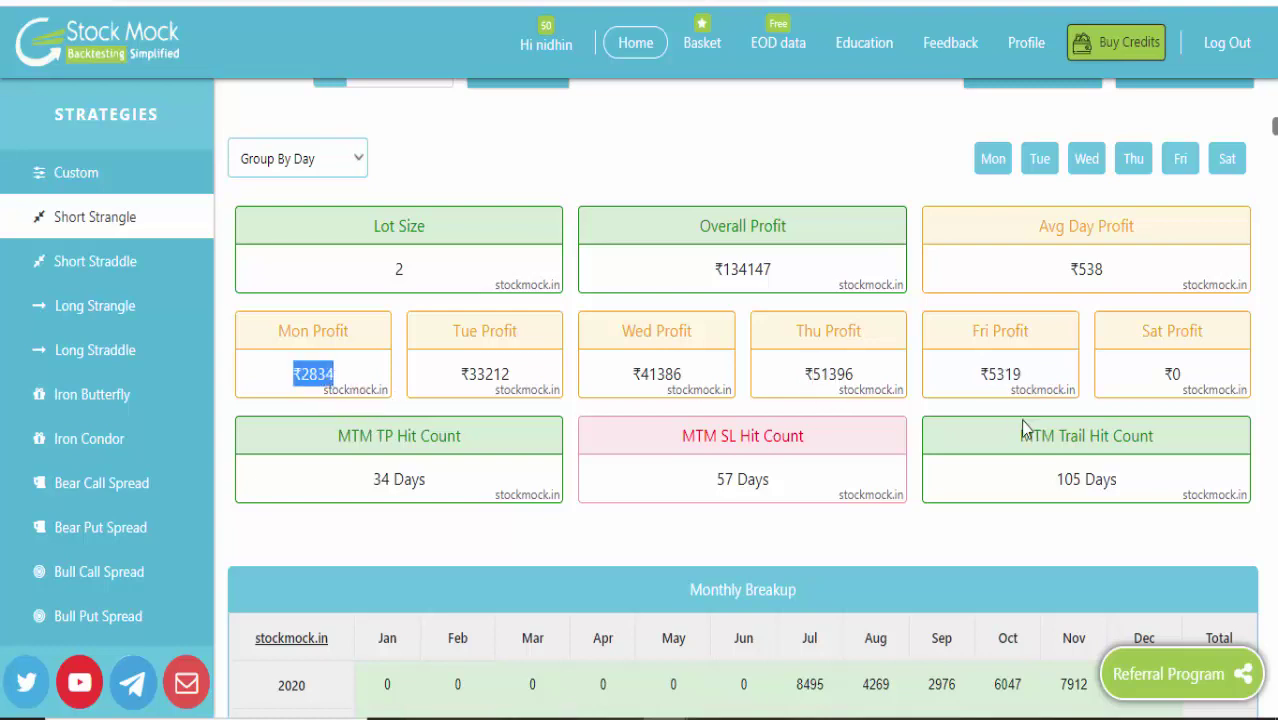
drag(979, 374, 1022, 385)
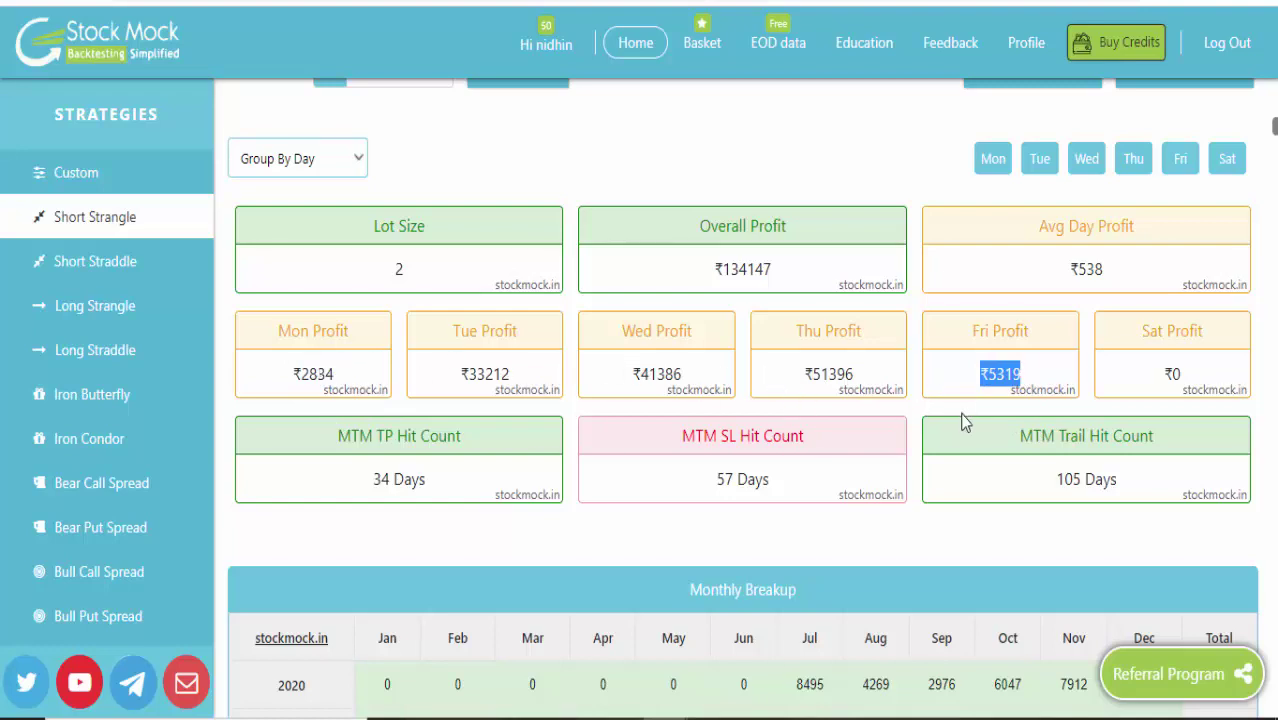
scroll(731, 448, down, 2)
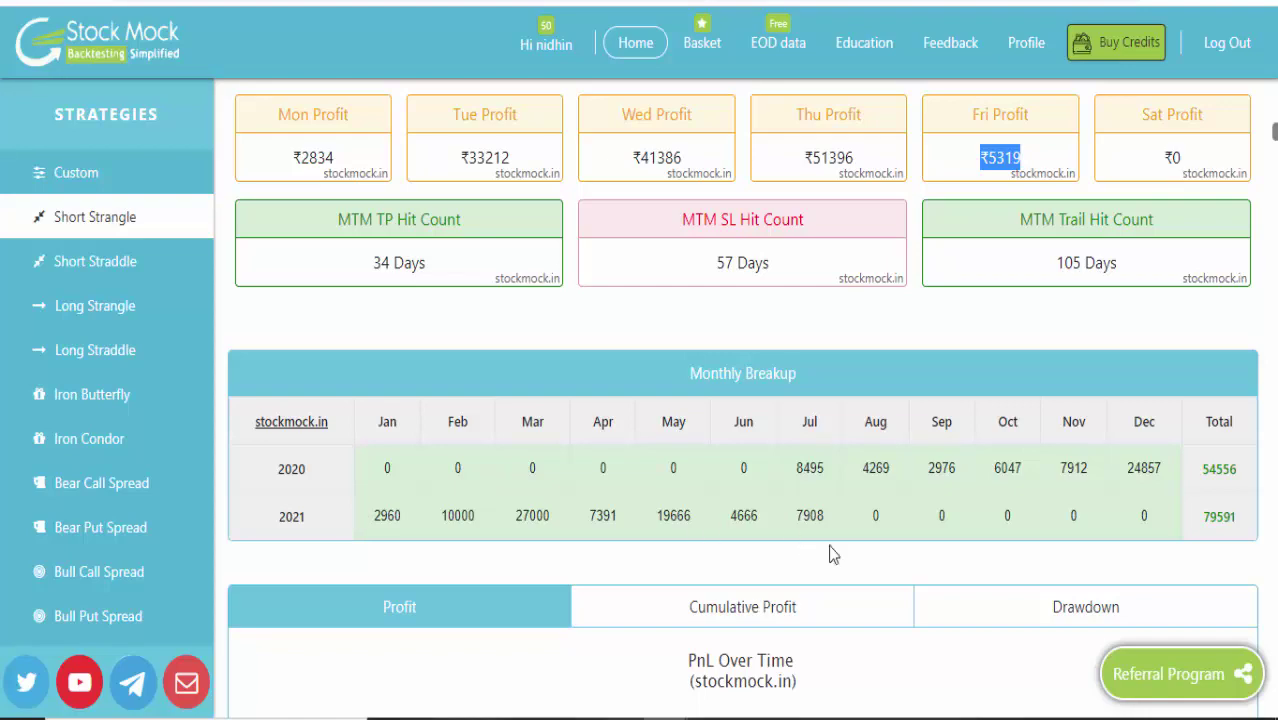
scroll(880, 554, up, 2)
scroll(881, 555, up, 1)
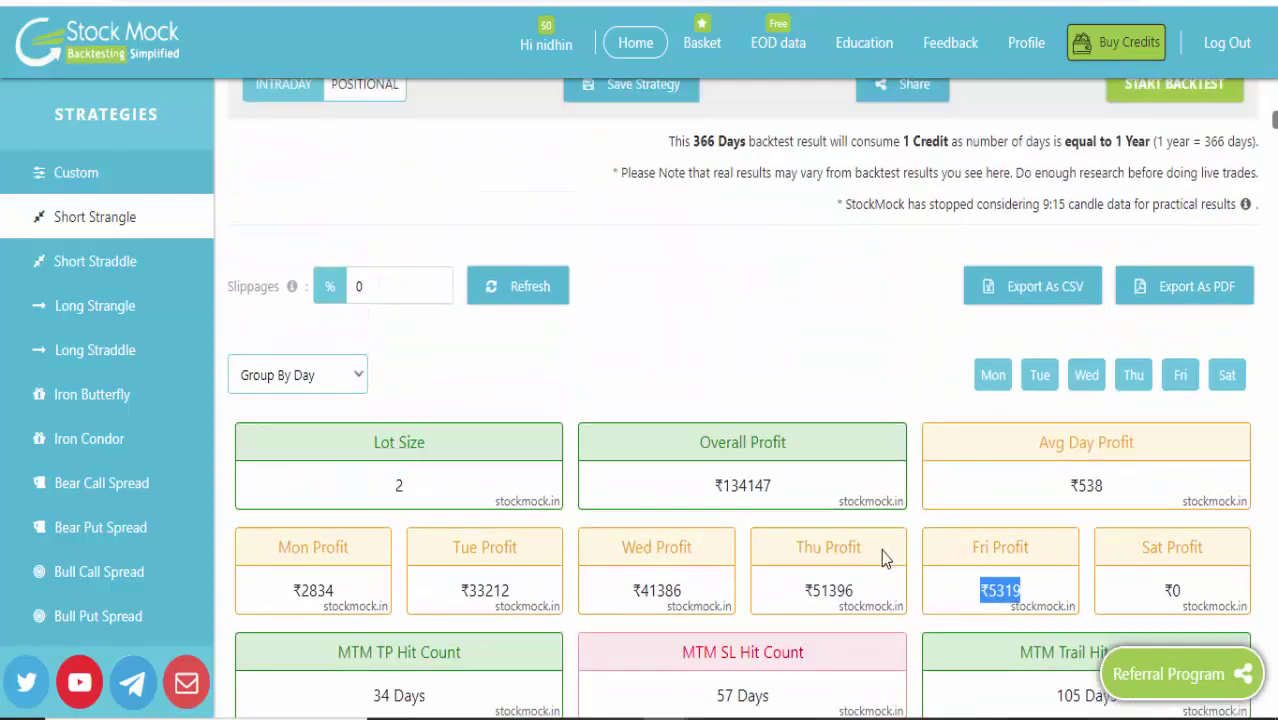
scroll(860, 480, up, 5)
scroll(835, 330, up, 3)
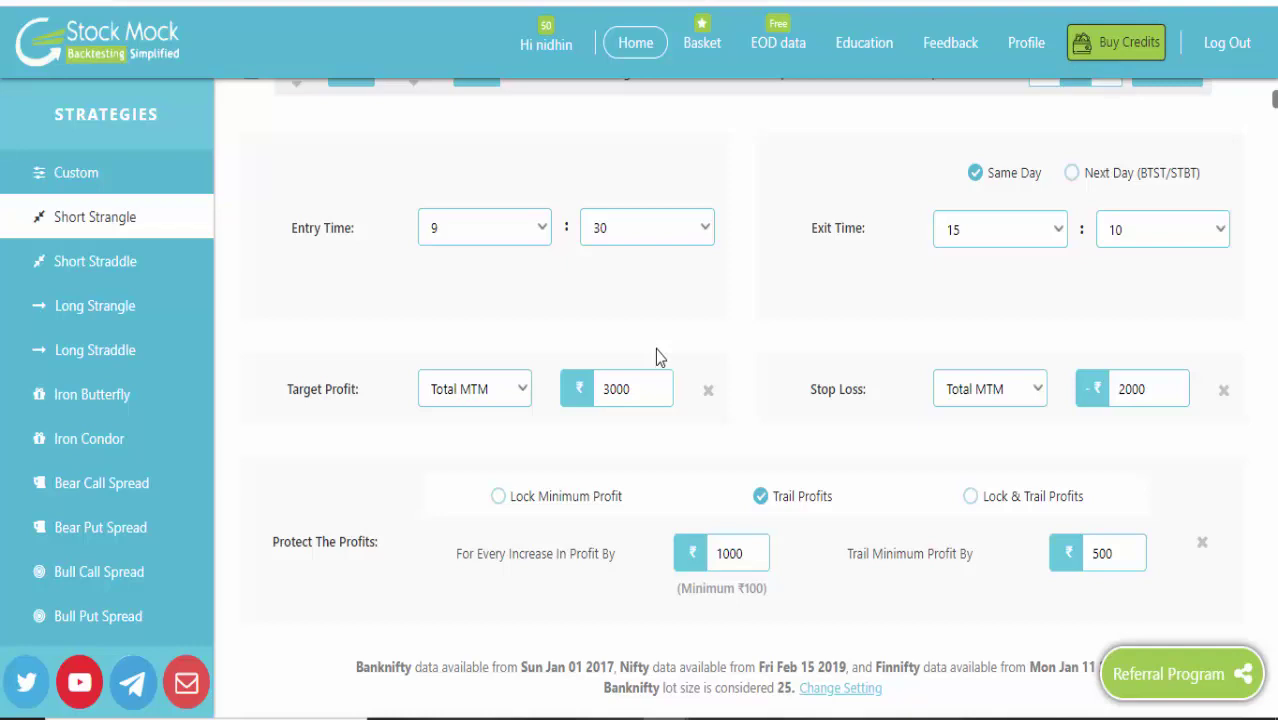
scroll(656, 350, up, 2)
scroll(656, 355, down, 2)
scroll(660, 354, down, 1)
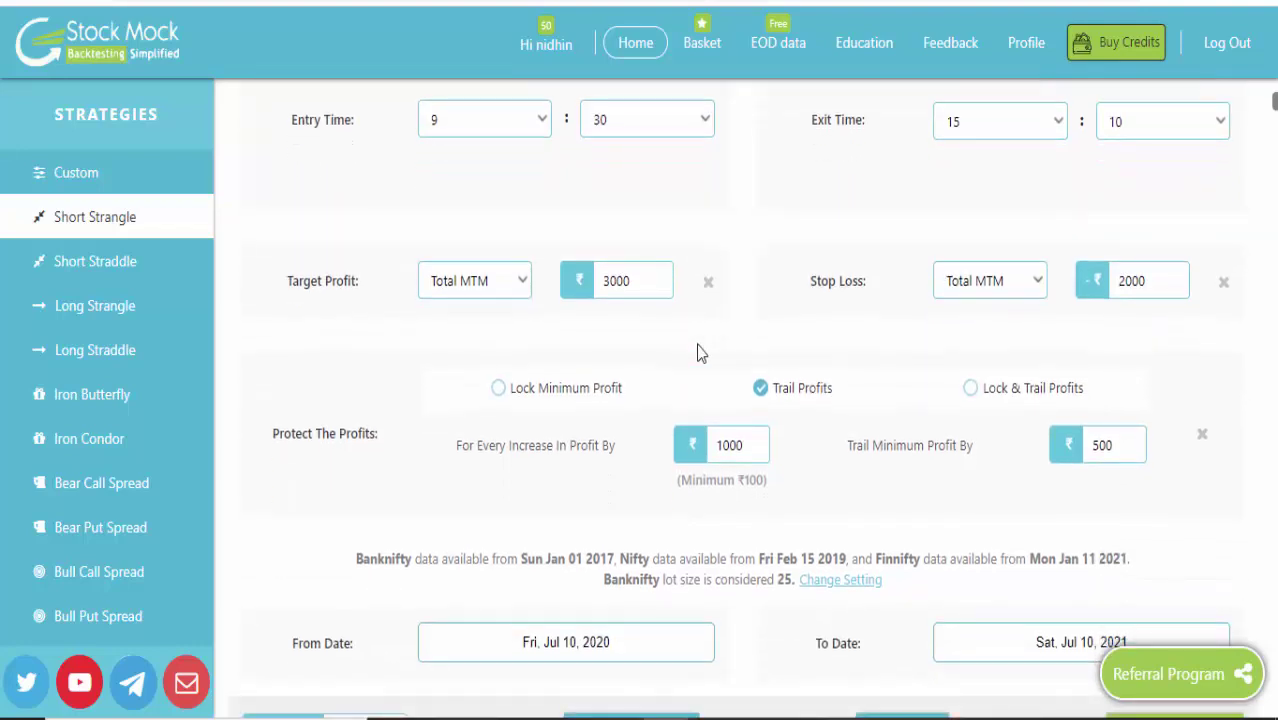
scroll(700, 353, down, 5)
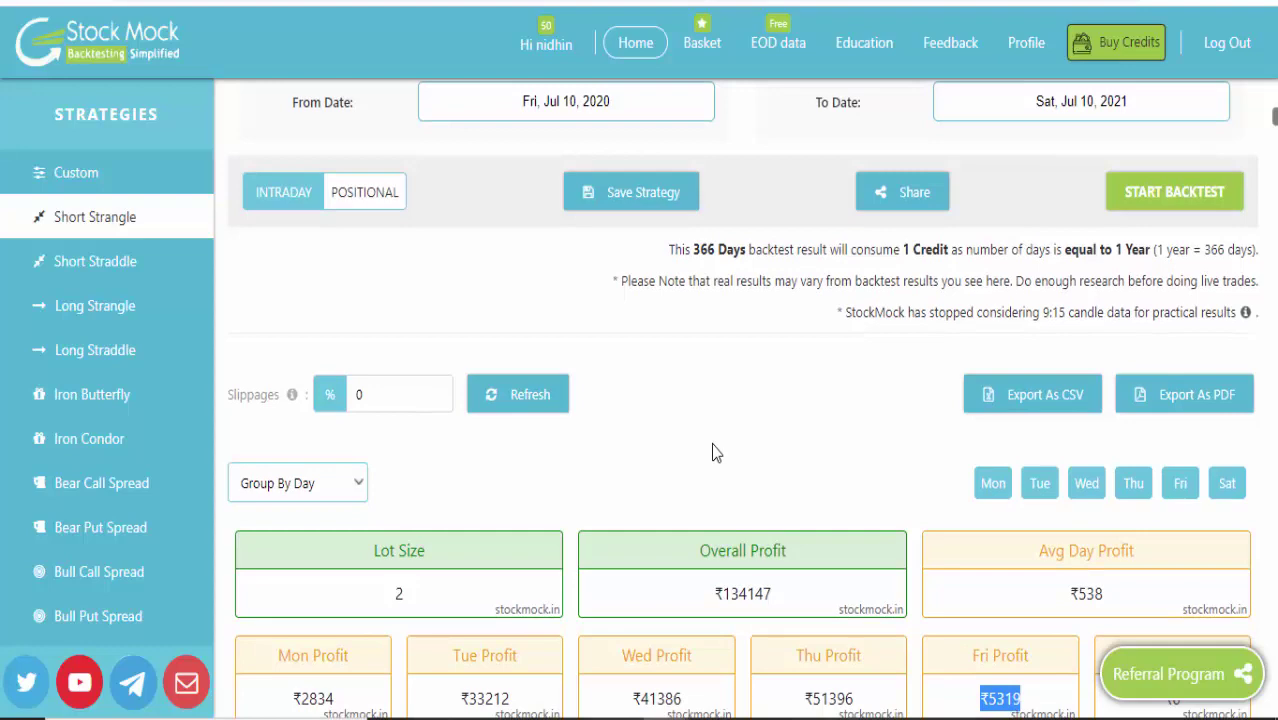
scroll(714, 452, down, 5)
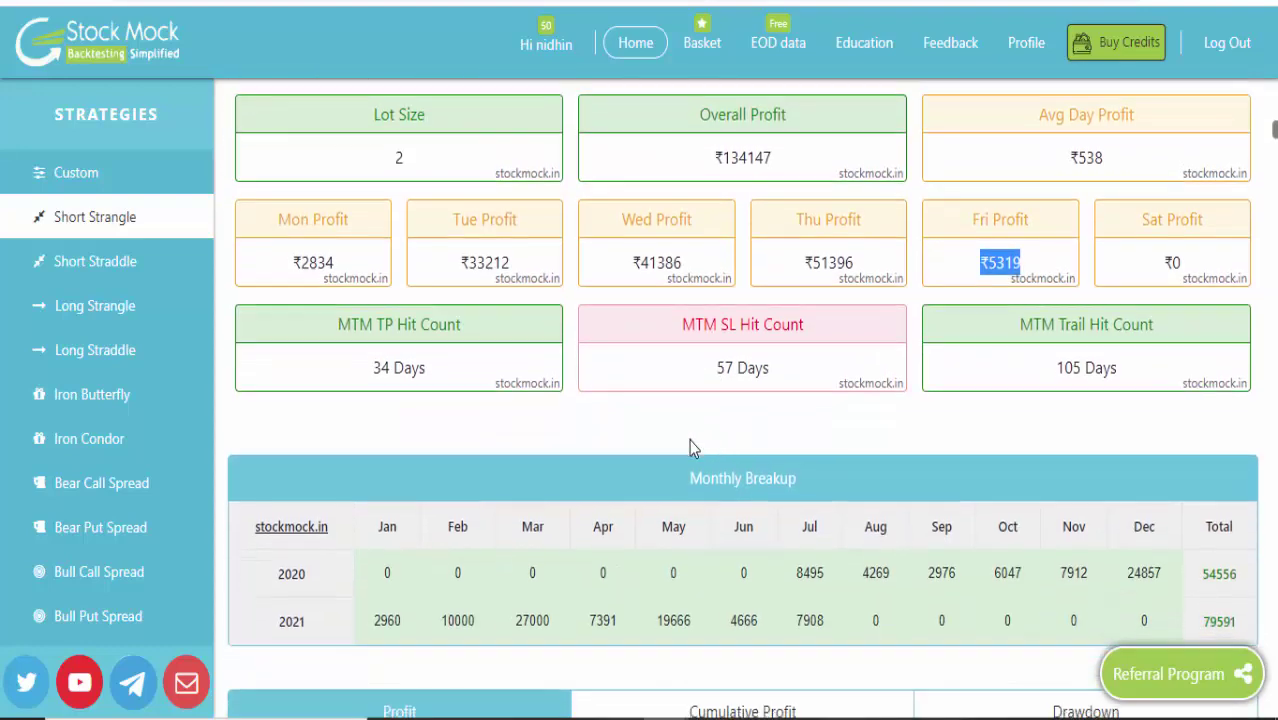
scroll(687, 445, up, 3)
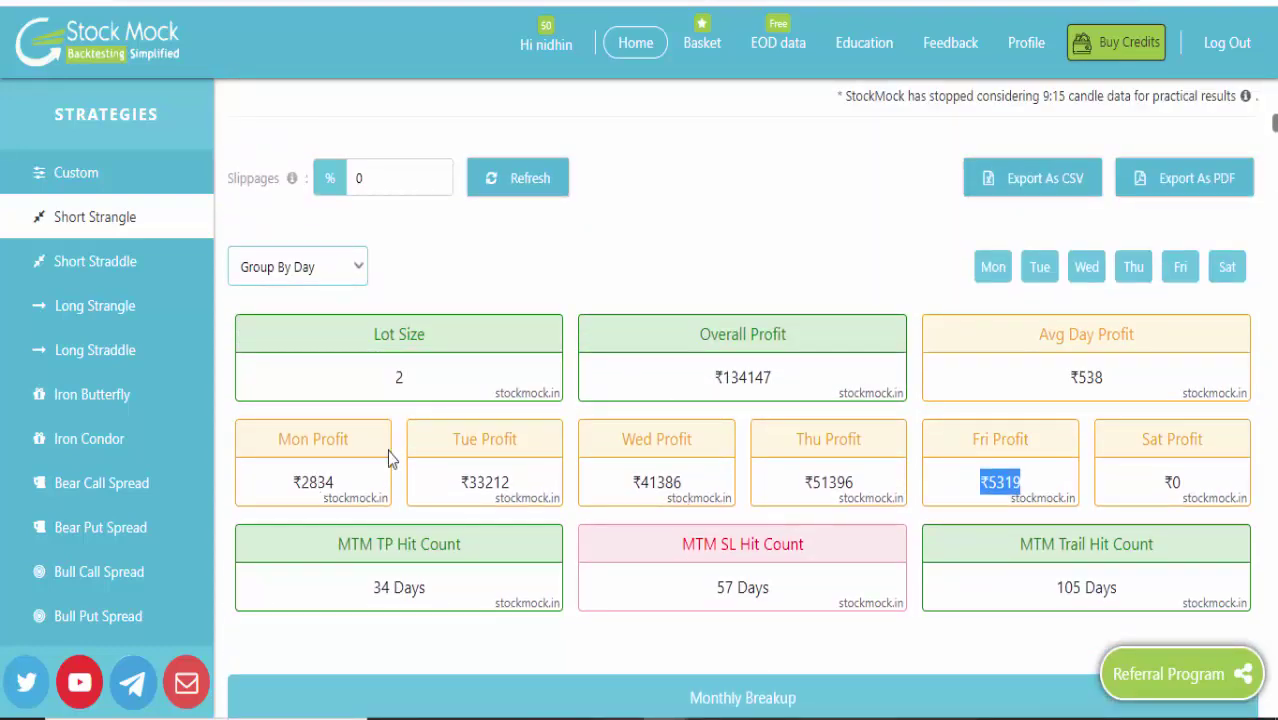
scroll(389, 450, up, 2)
scroll(392, 454, up, 2)
scroll(445, 331, down, 3)
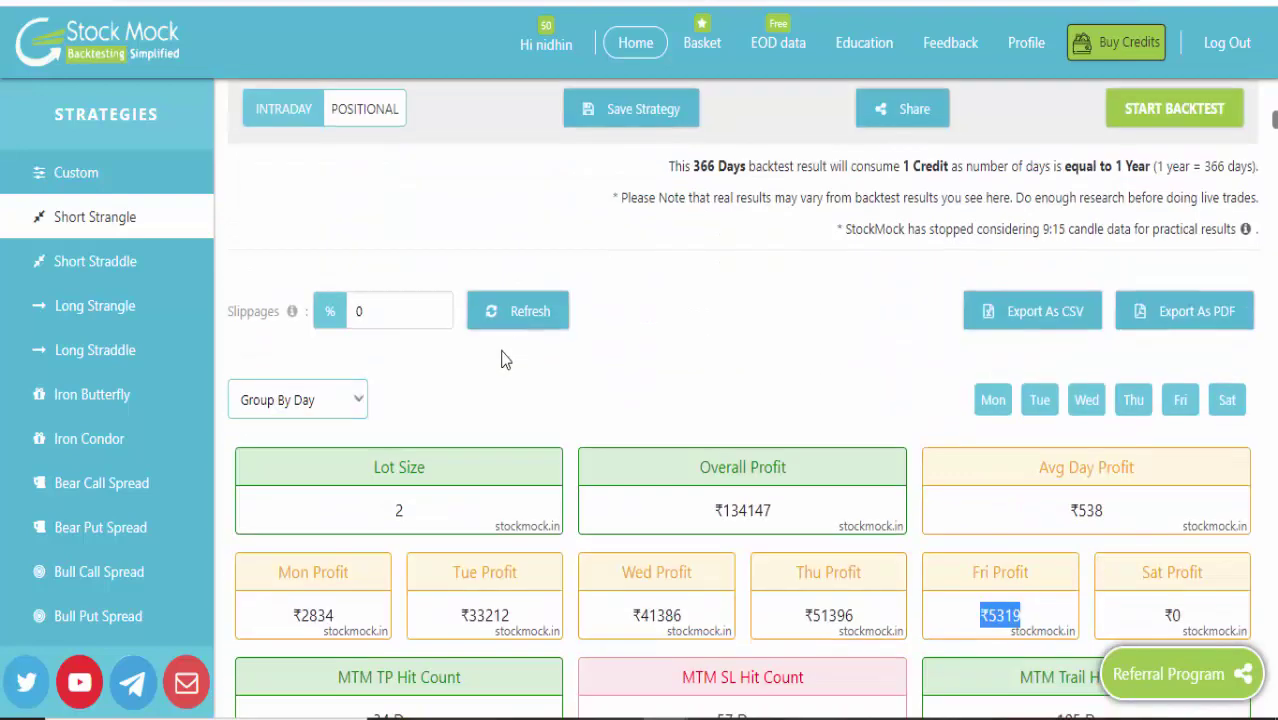
scroll(513, 377, down, 3)
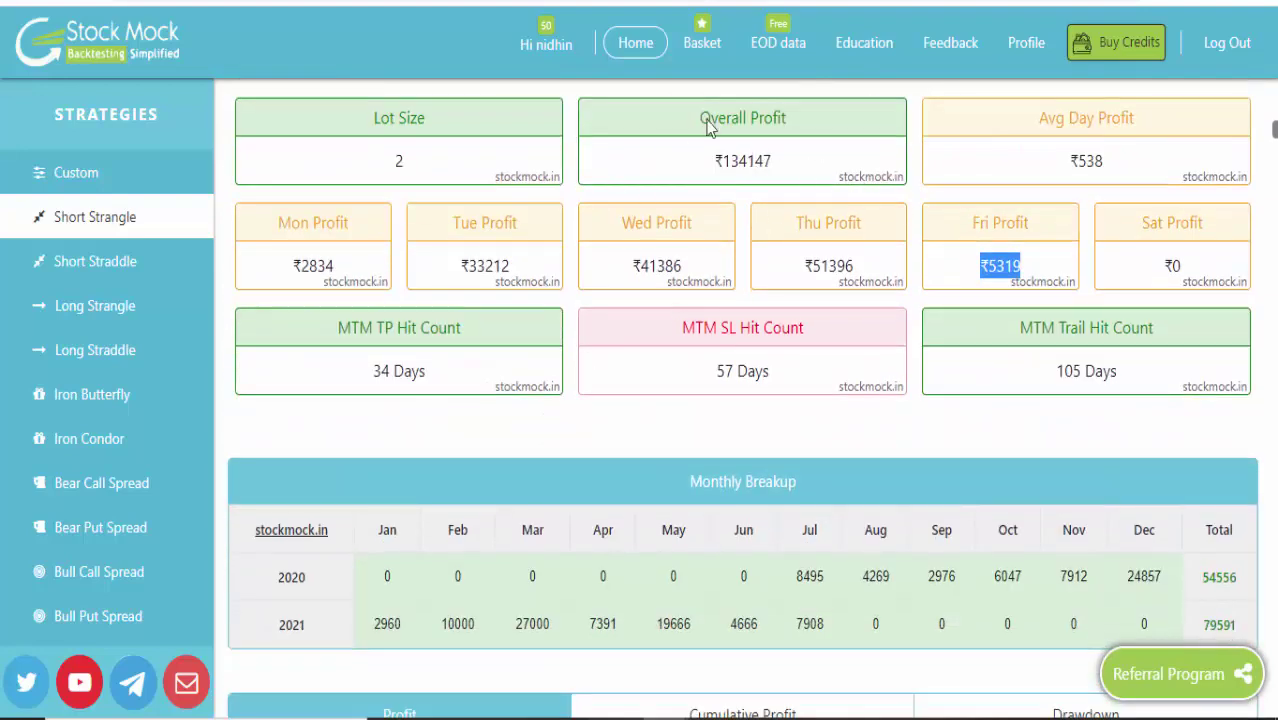
scroll(800, 427, down, 1)
scroll(800, 427, down, 1)
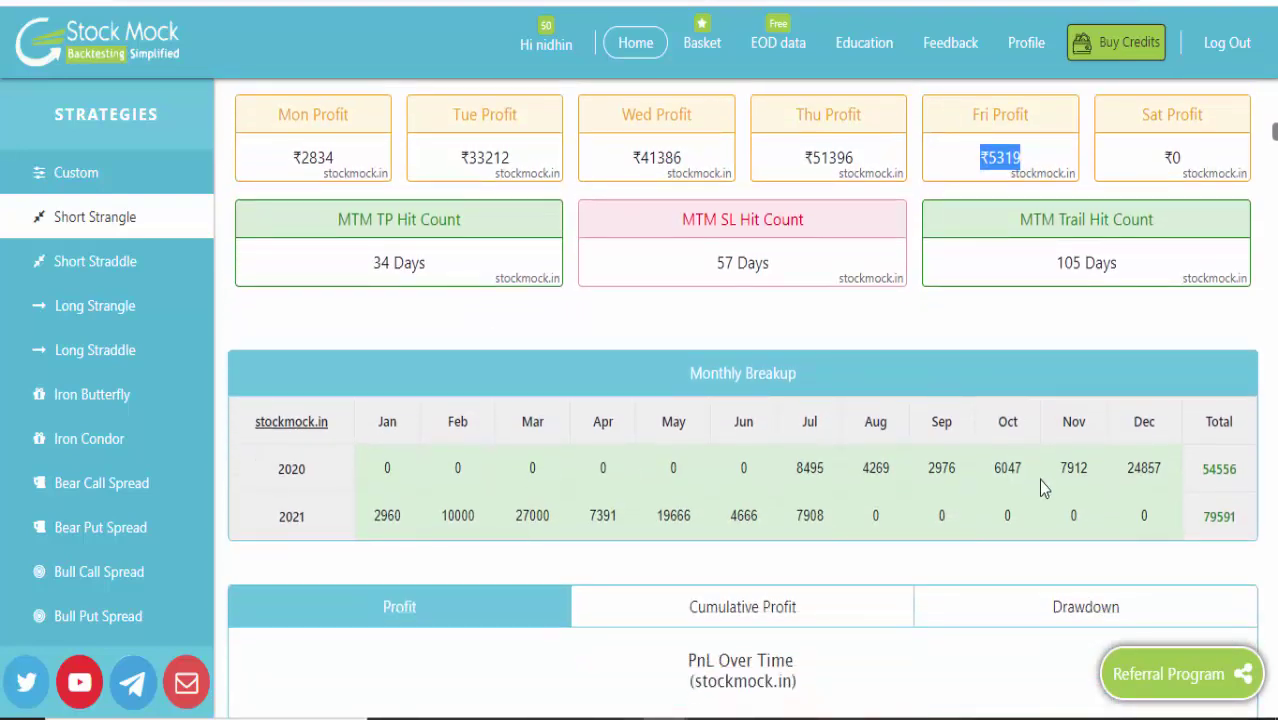
scroll(970, 513, up, 1)
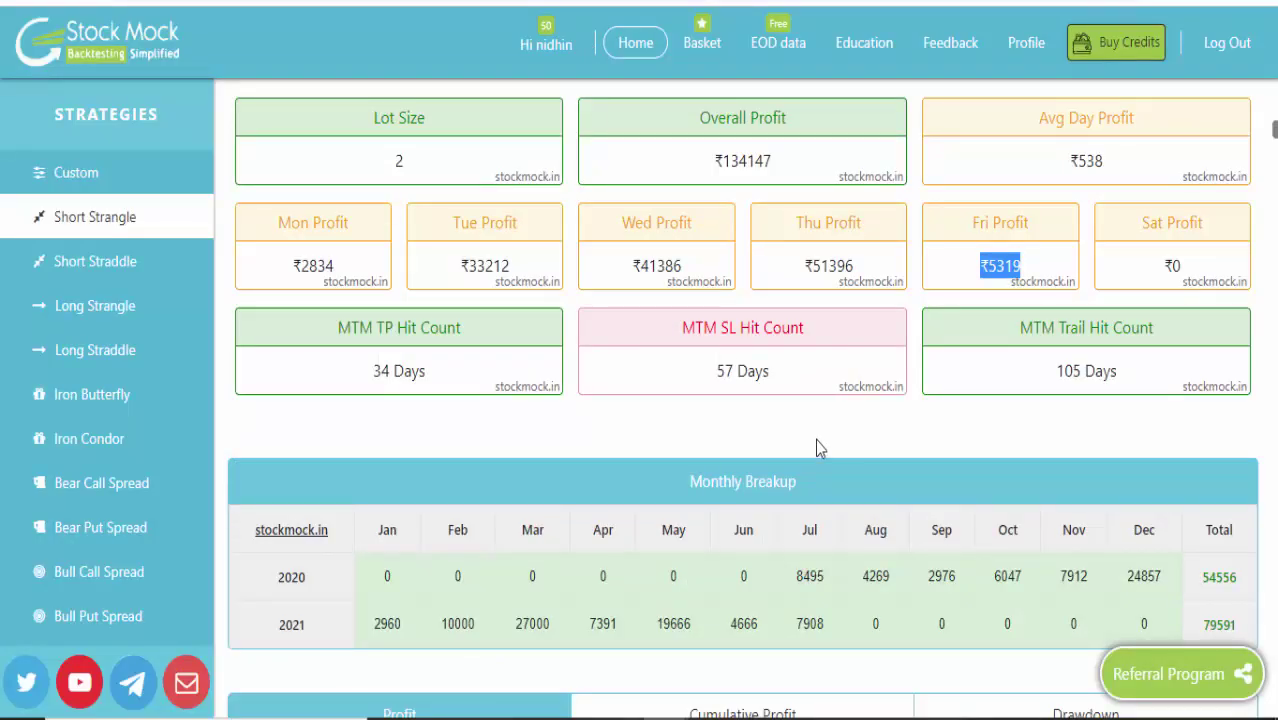
scroll(819, 437, up, 2)
scroll(819, 437, down, 2)
scroll(946, 382, up, 3)
scroll(742, 355, up, 1)
scroll(742, 355, down, 1)
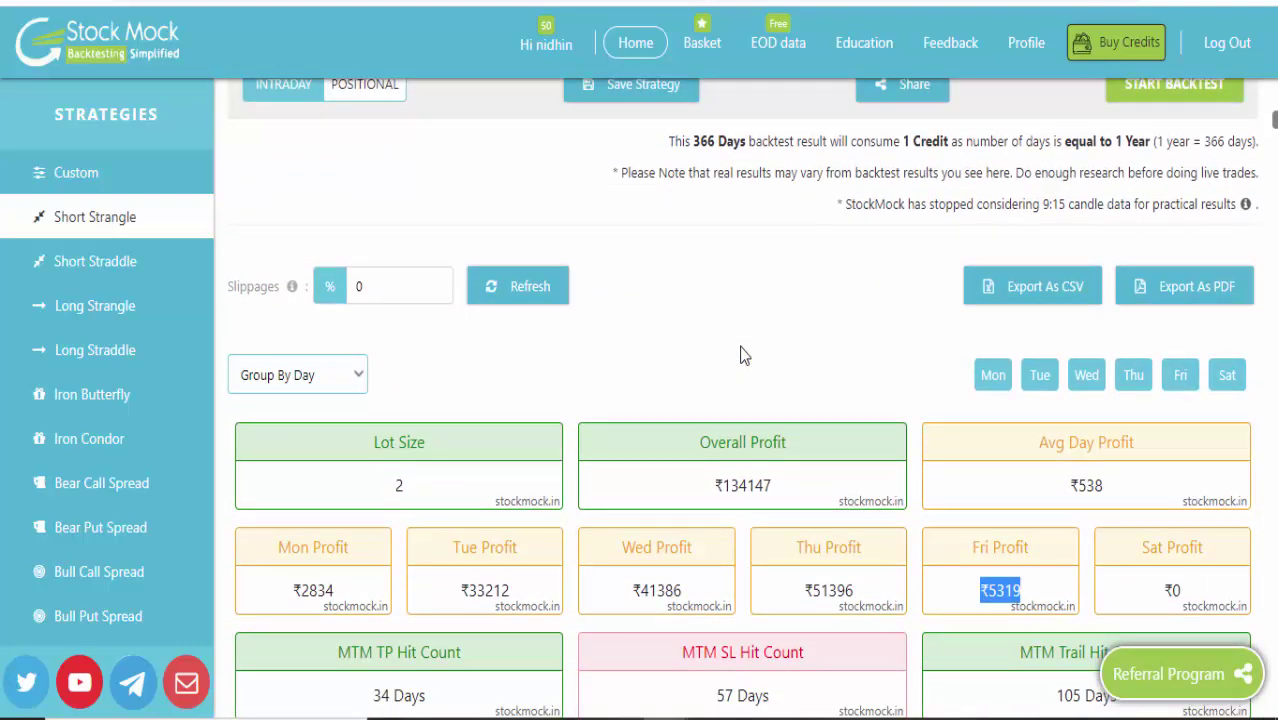
Highlight the ₹134147 overall profit and scroll back up the results page.
scroll(742, 355, up, 1)
scroll(715, 400, down, 2)
drag(714, 388, 795, 382)
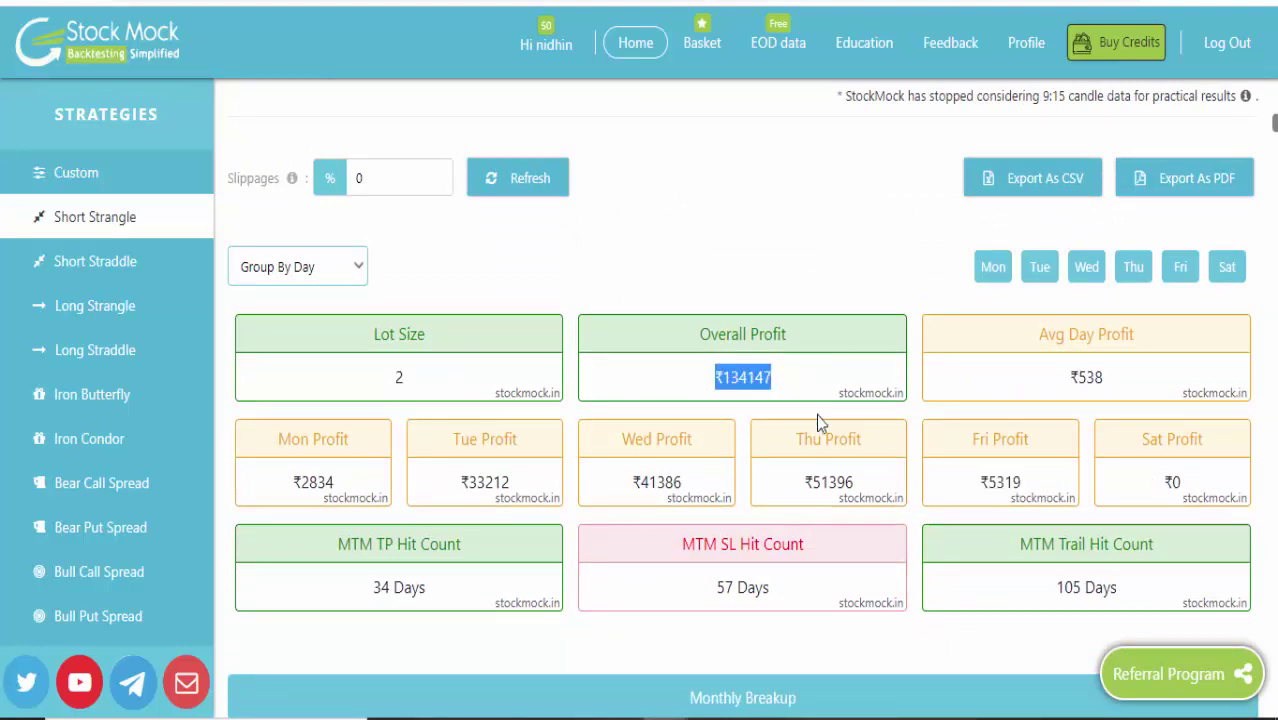
click(771, 283)
scroll(758, 360, down, 2)
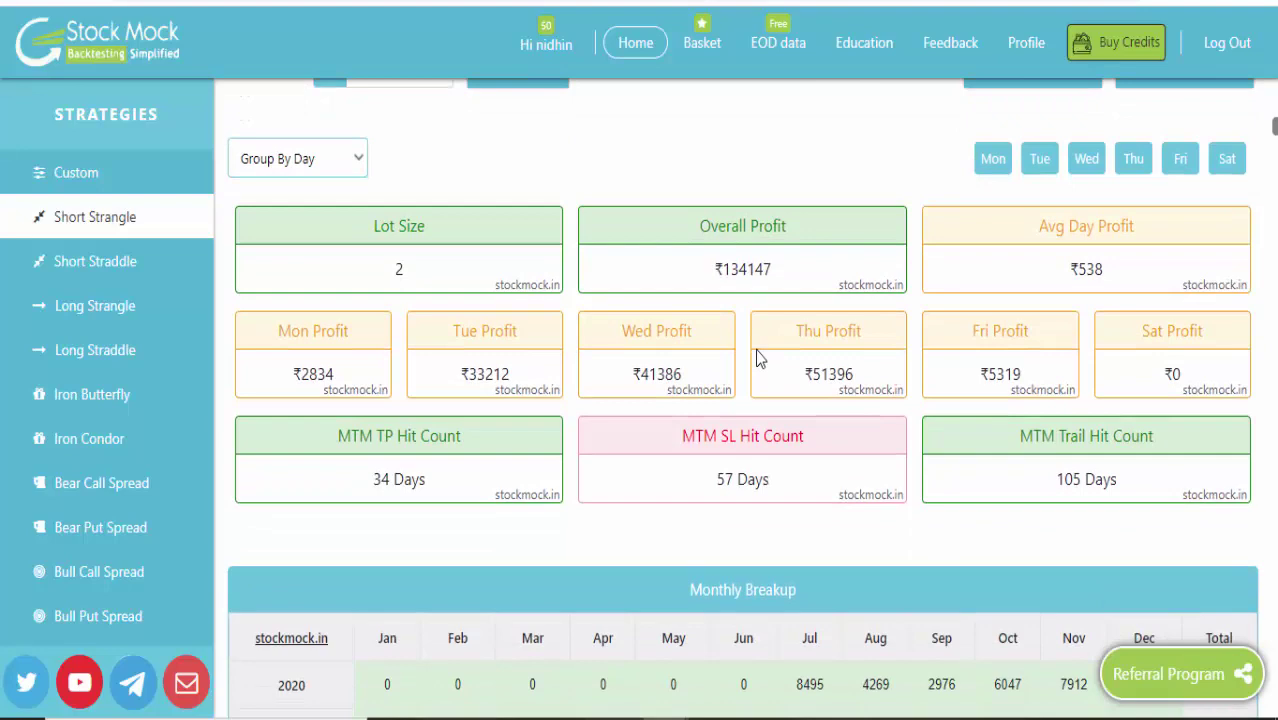
scroll(680, 345, up, 2)
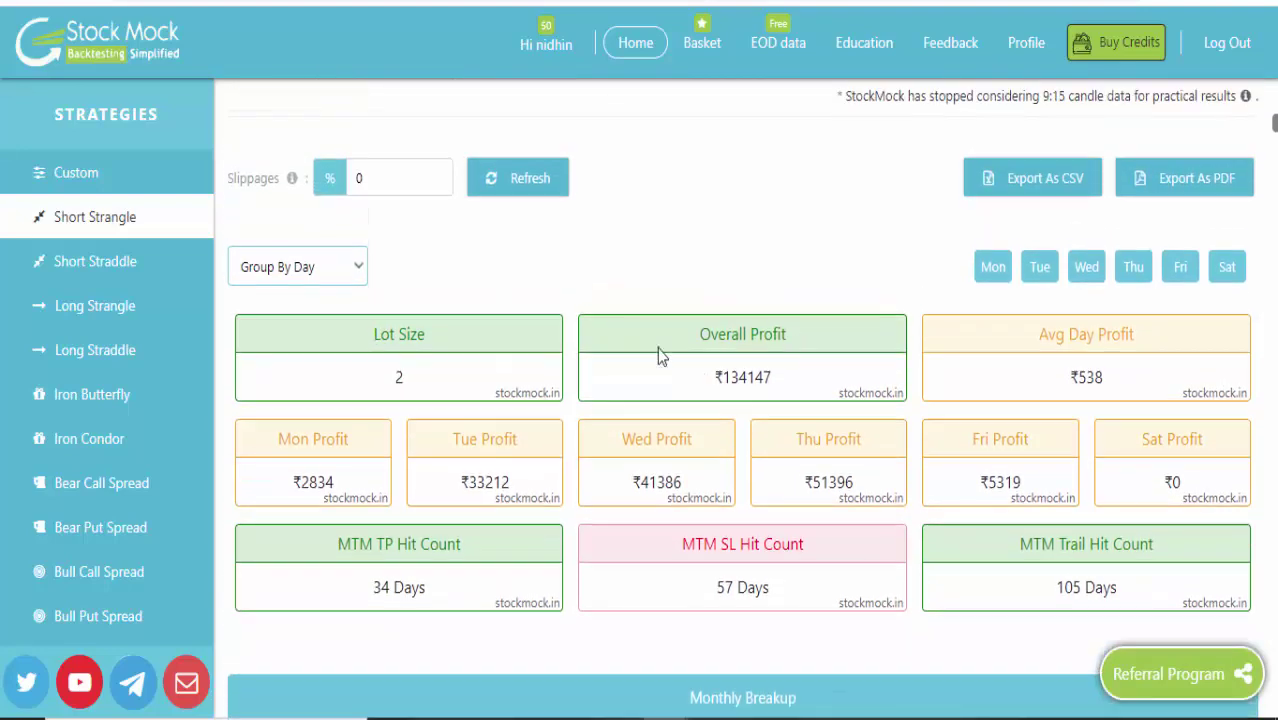
scroll(843, 368, up, 14)
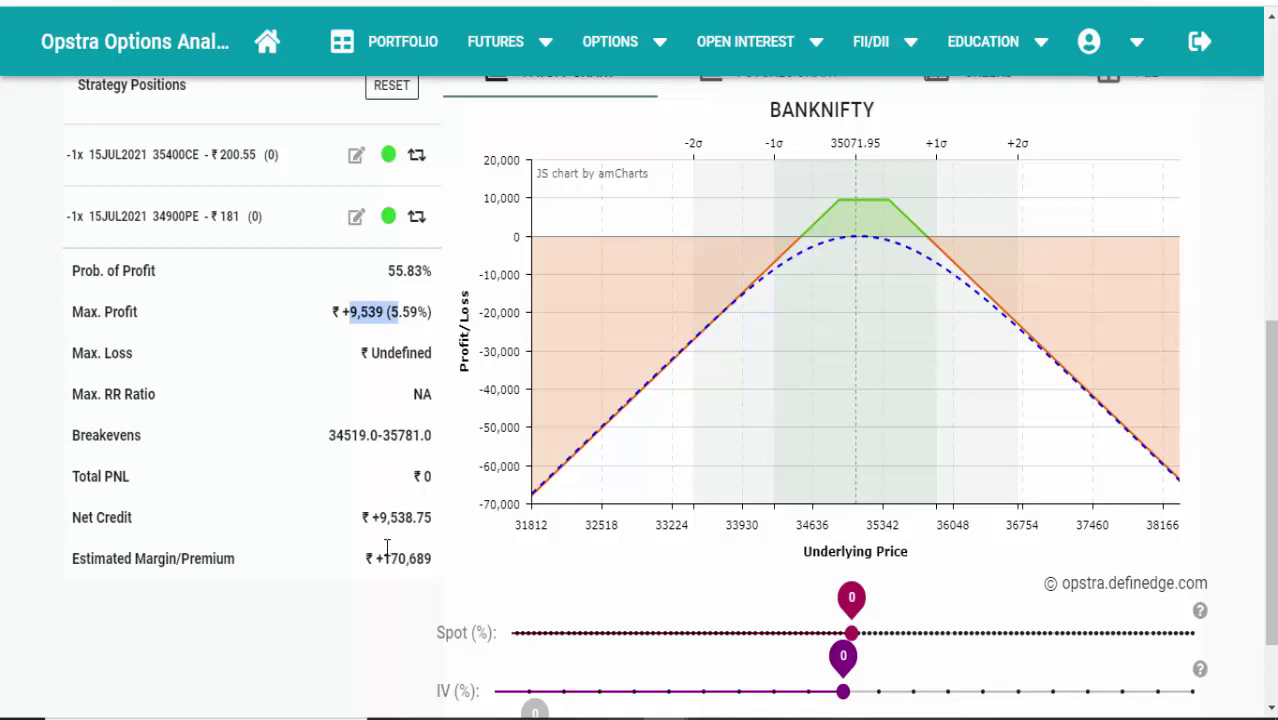
Clear the Max. Profit selection and highlight the 34519.0-35781.0 breakeven range in Opstra.
click(360, 390)
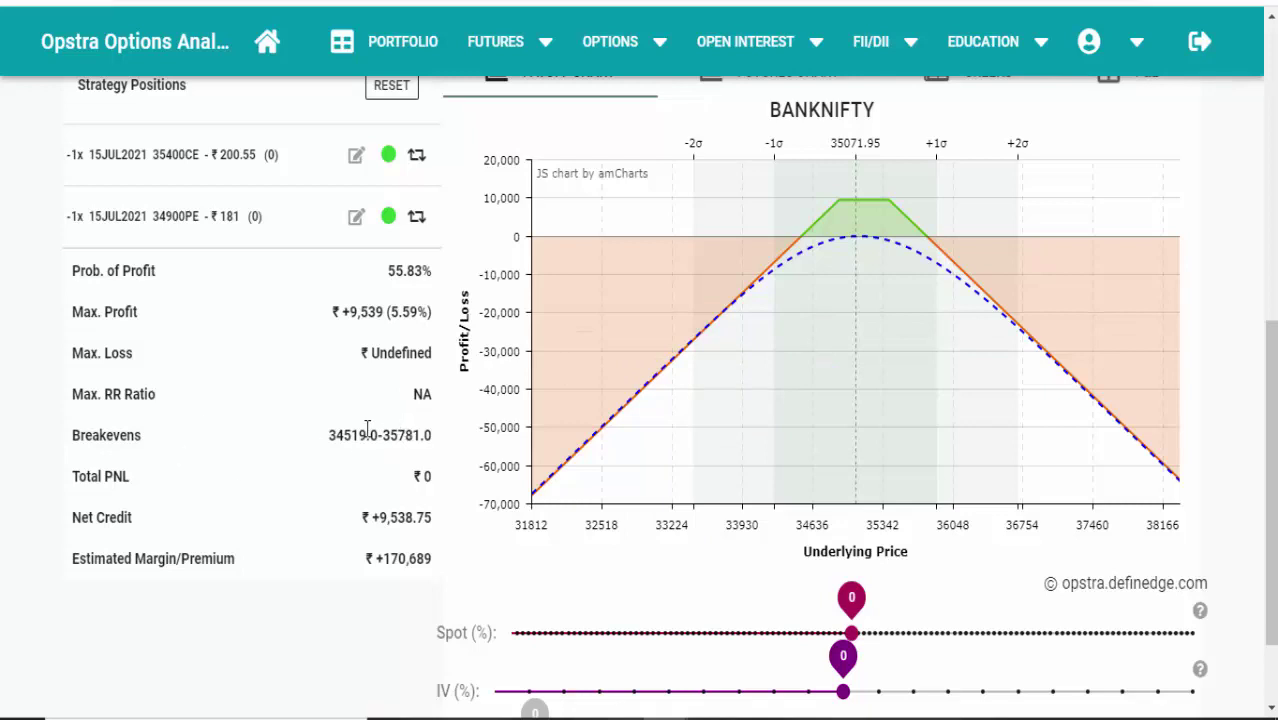
drag(336, 433, 434, 458)
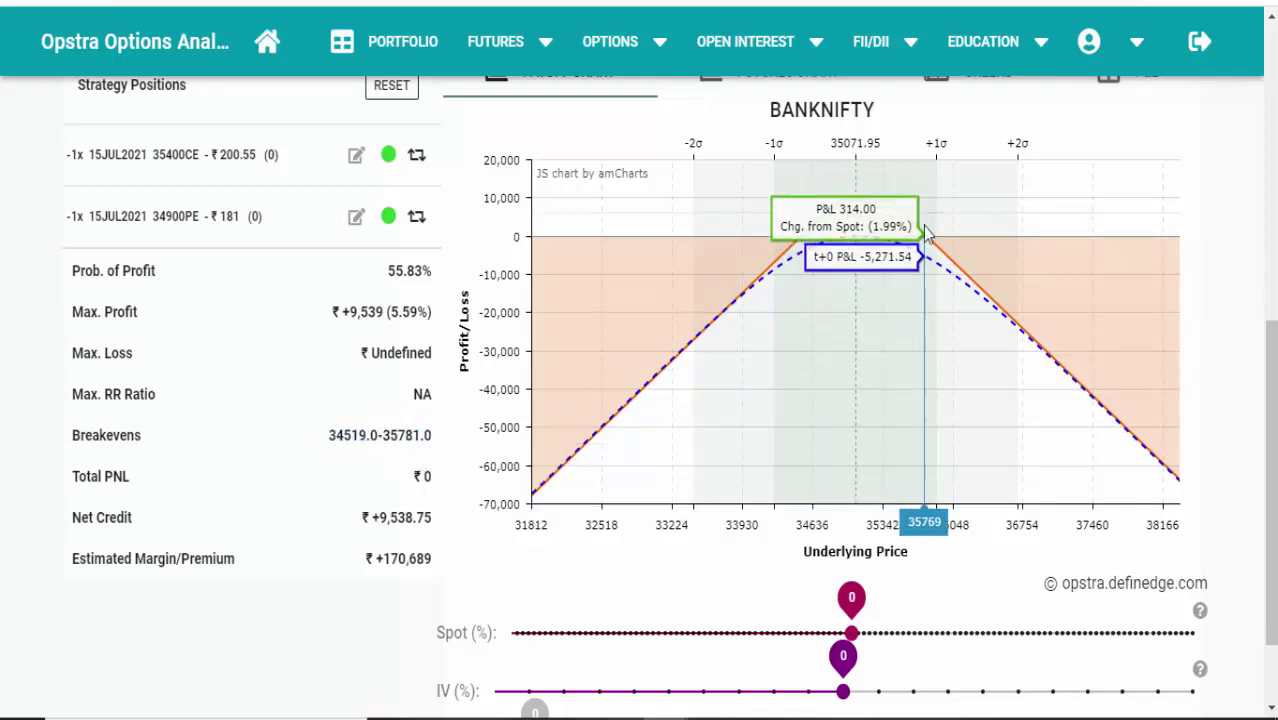
scroll(738, 340, up, 2)
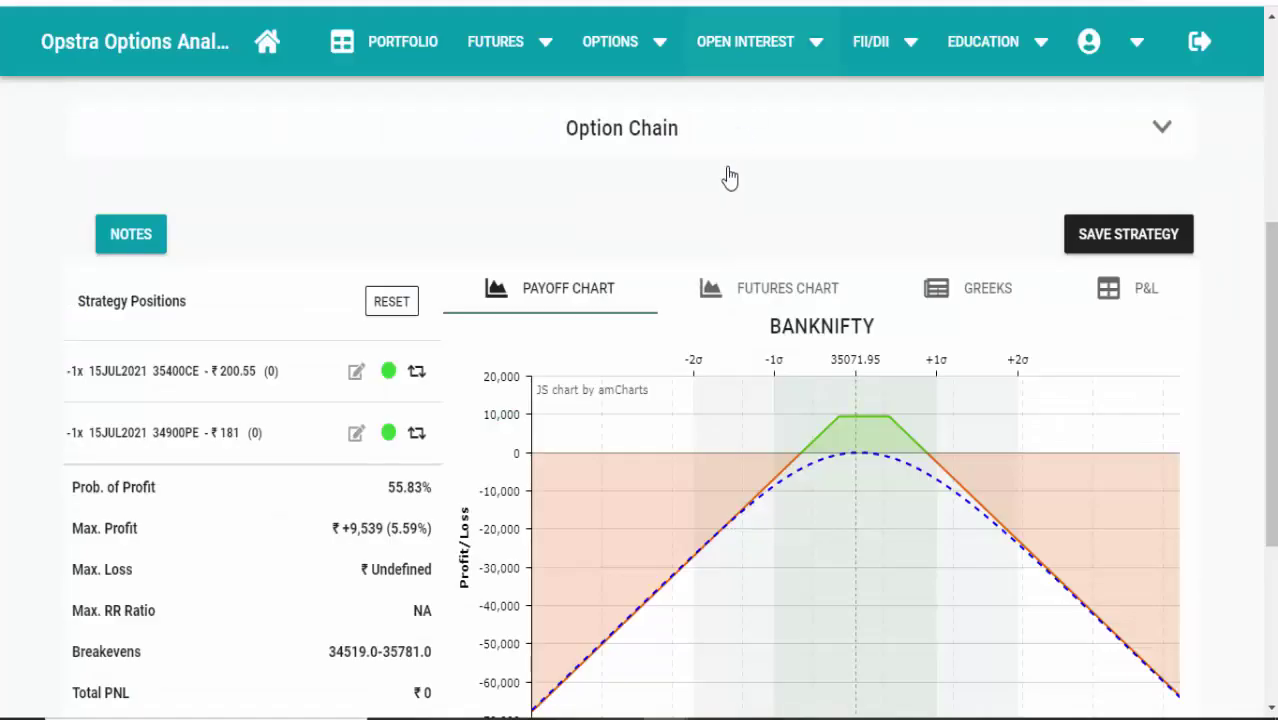
scroll(722, 177, down, 1)
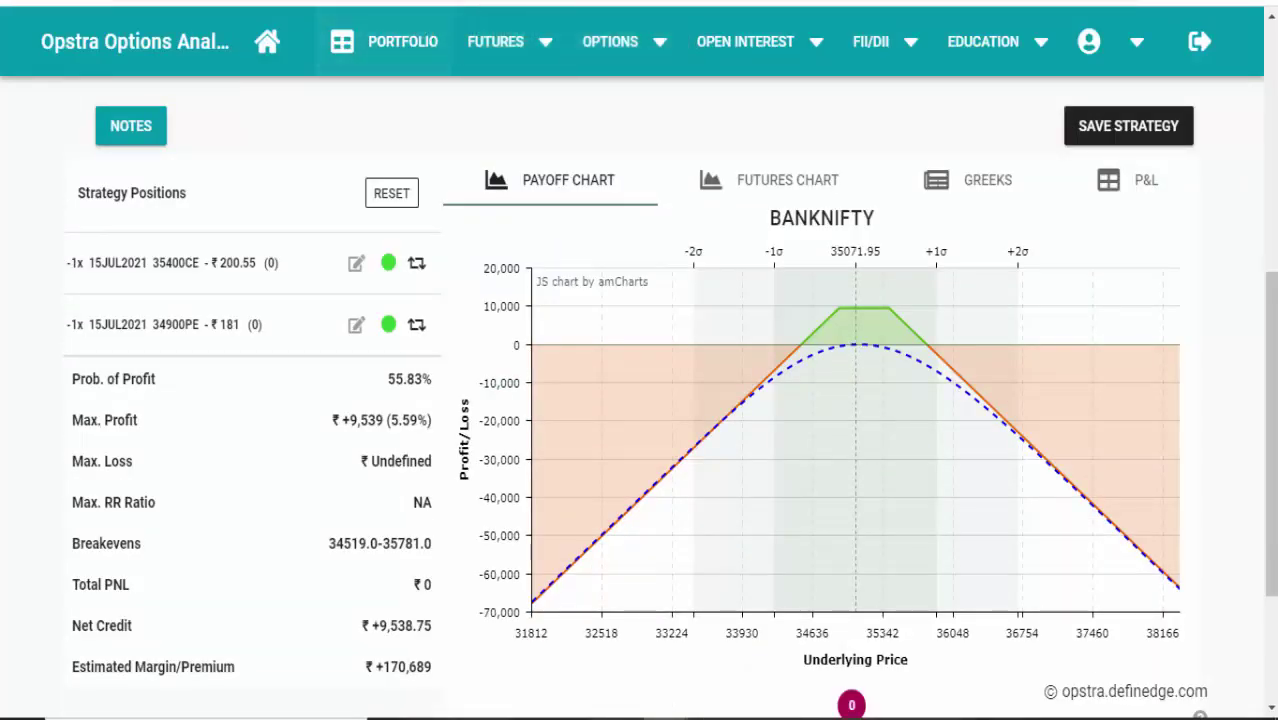
click(400, 1)
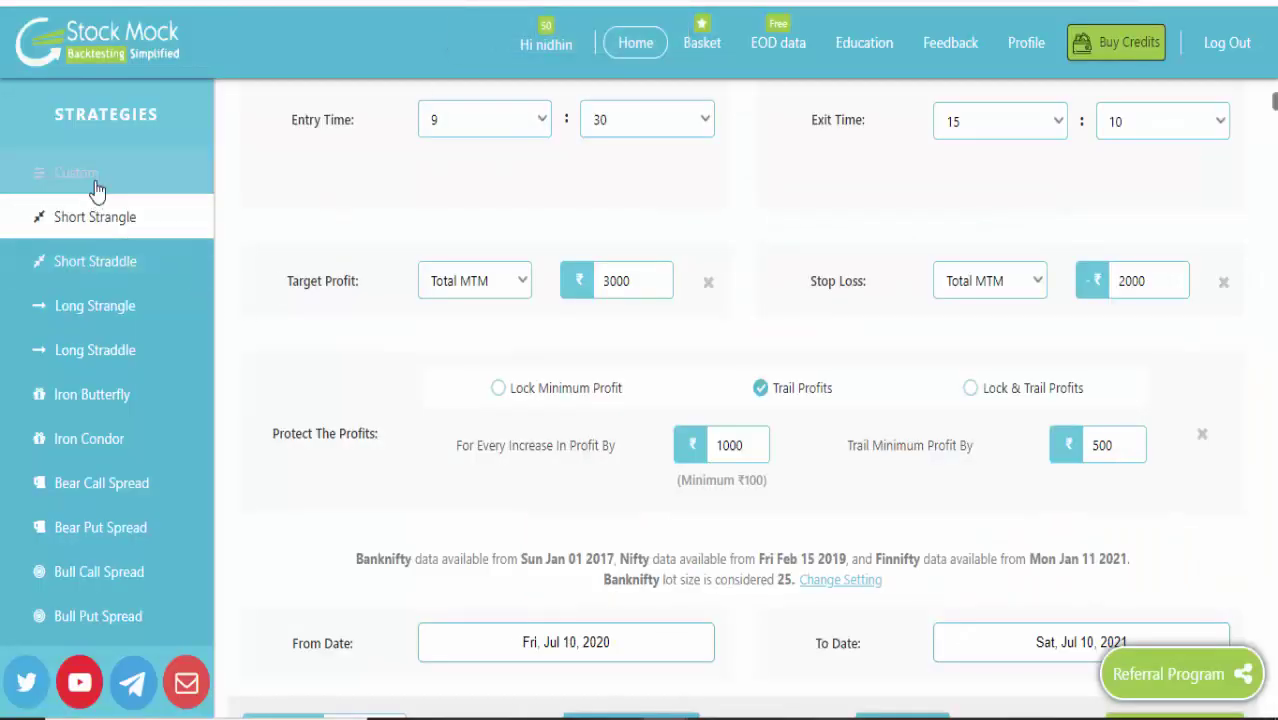